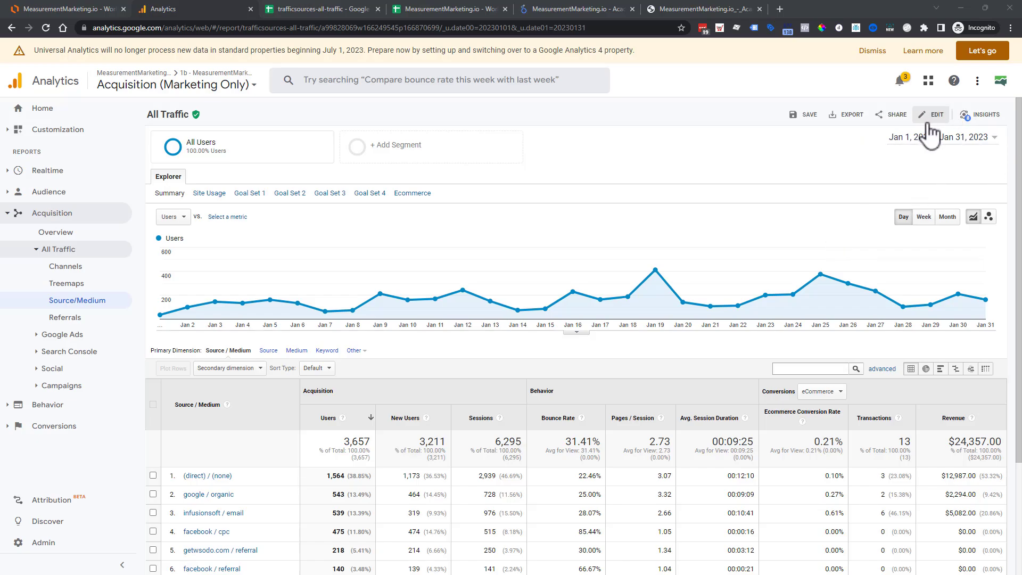
scroll(473, 362, down, 2)
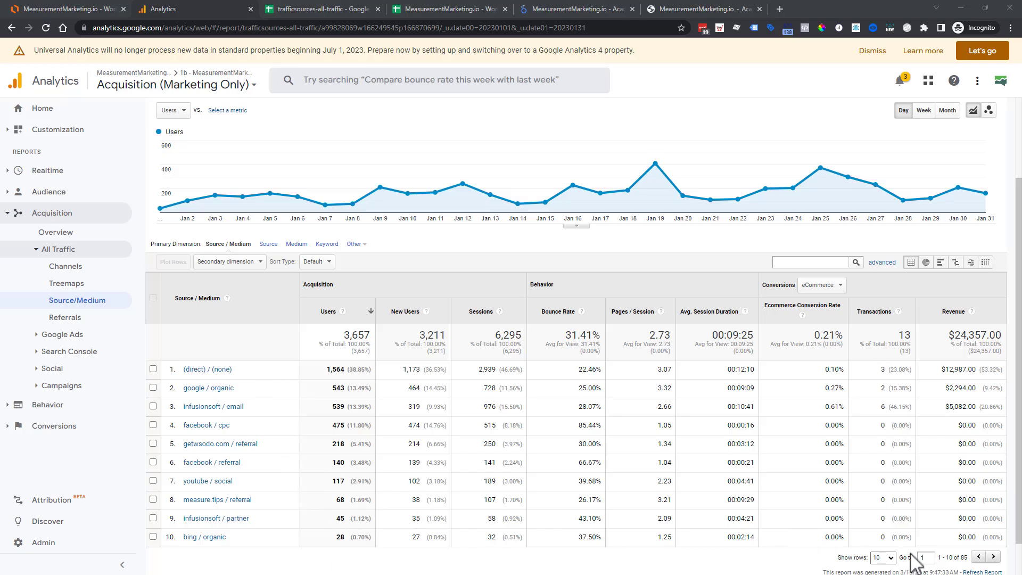
scroll(598, 410, up, 2)
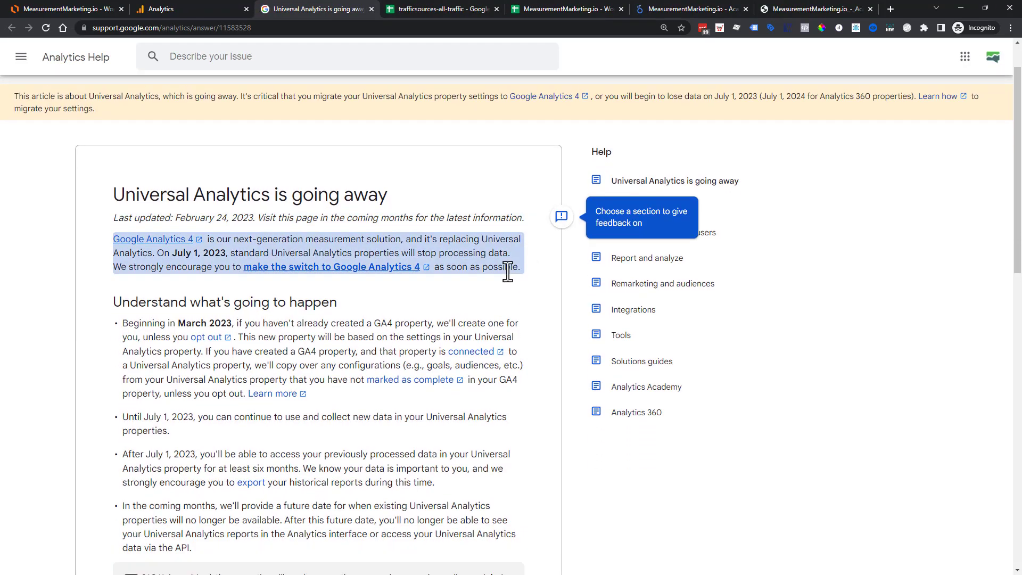
Read the Universal Analytics shutdown article, highlighting the reports-unavailable paragraph and the July 1, 2023 date.
scroll(327, 324, down, 2)
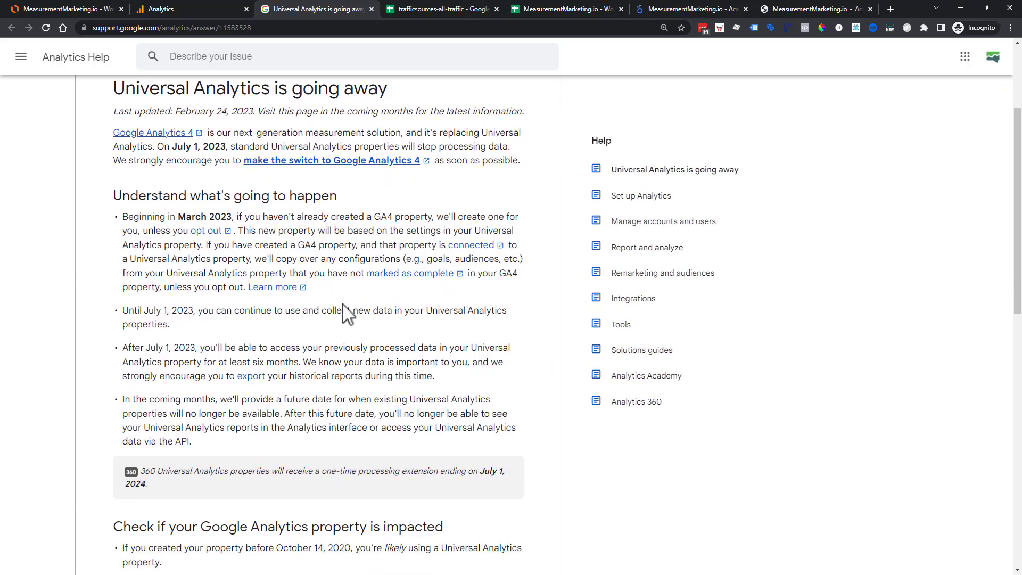
scroll(379, 311, down, 2)
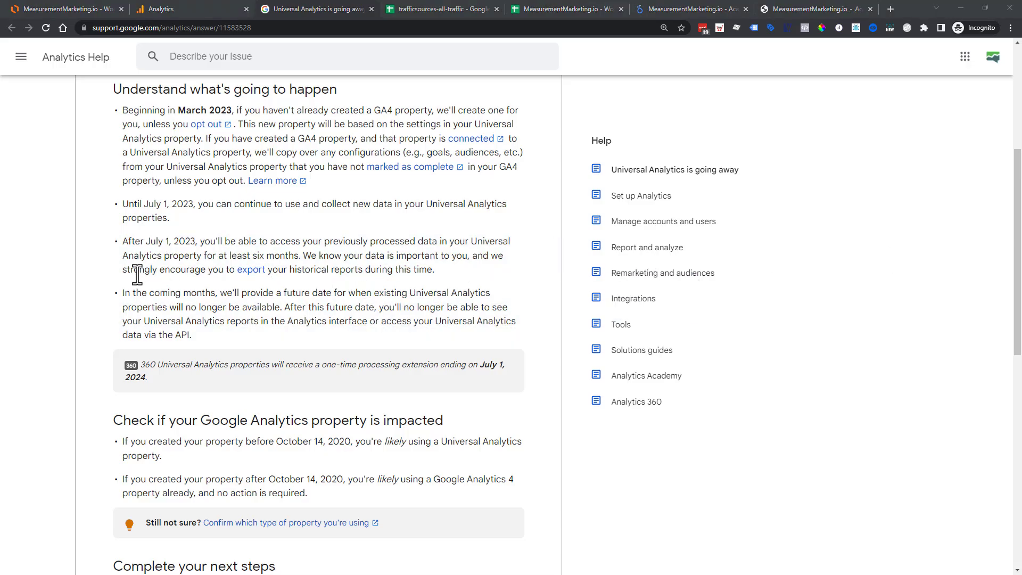
drag(115, 291, 238, 334)
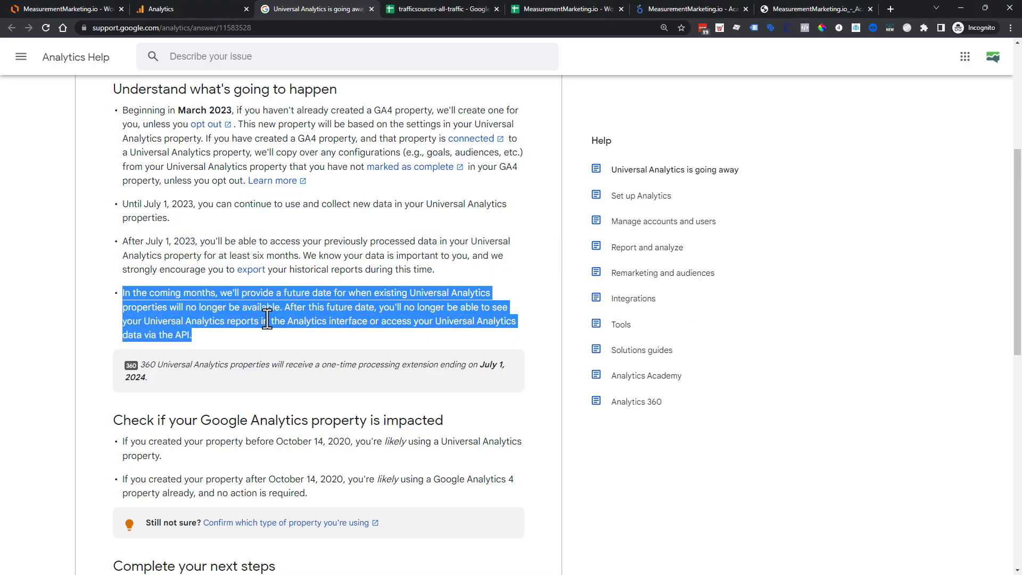
scroll(359, 299, up, 1)
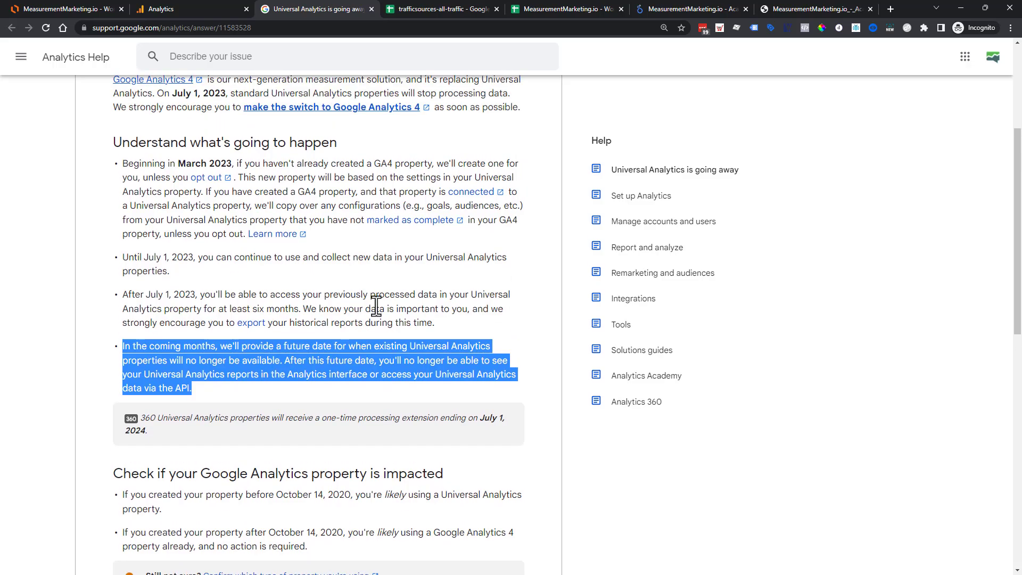
scroll(377, 305, up, 1)
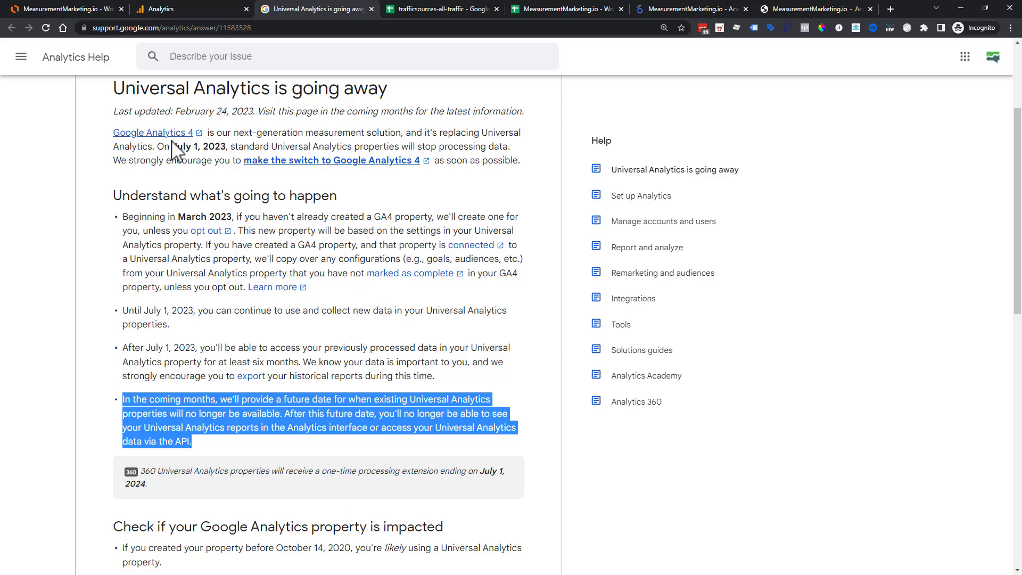
drag(172, 147, 226, 149)
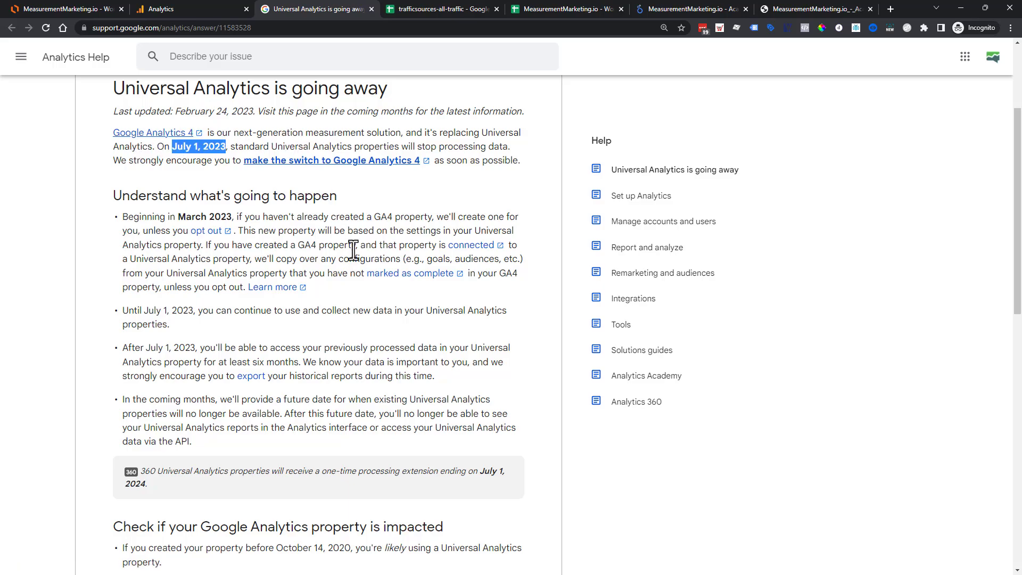
scroll(353, 250, up, 1)
Back in the Analytics report, advance the date-range picker calendars four months to May–July 2023.
click(194, 9)
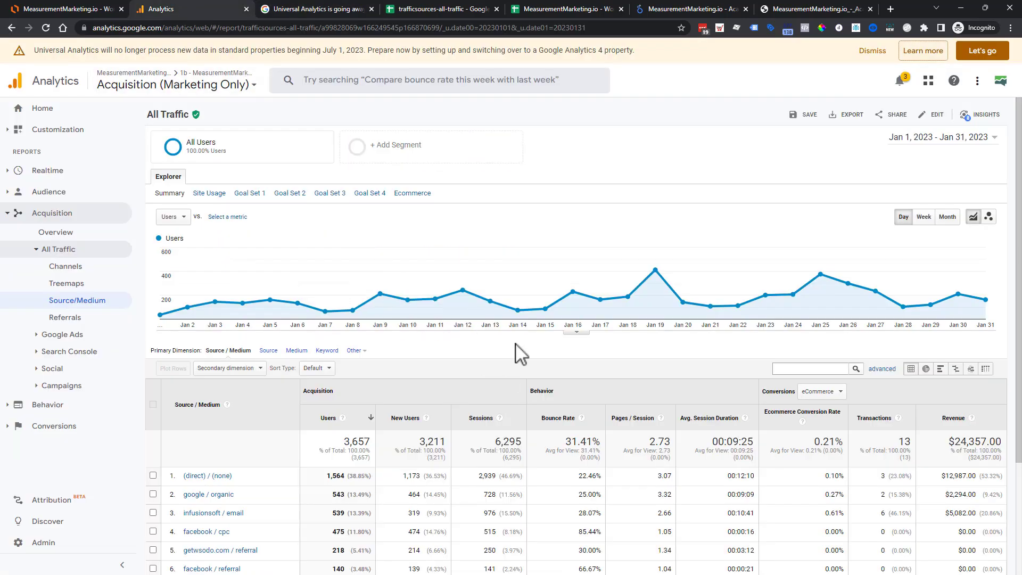
click(902, 139)
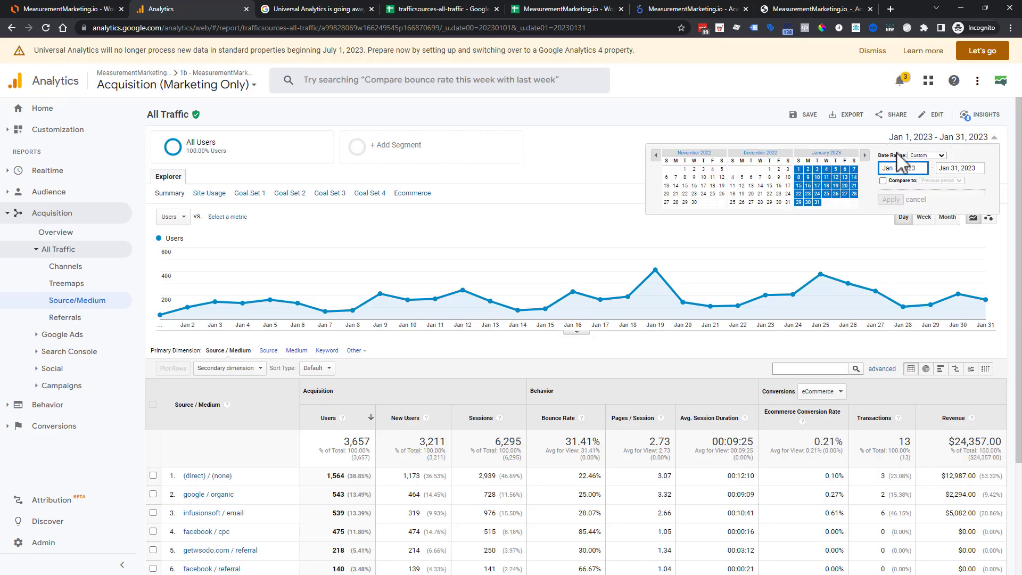
click(864, 155)
click(864, 155)
click(864, 155)
click(864, 155)
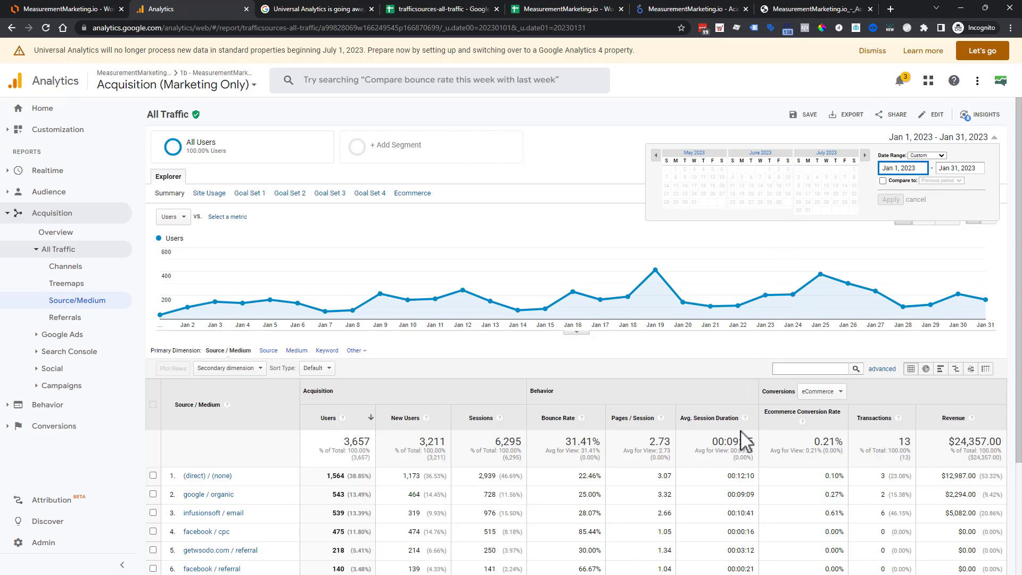
mouse_move(745, 418)
Open the linked [UA→GA4] auto-created GA4 properties article in a new tab.
click(324, 5)
click(362, 343)
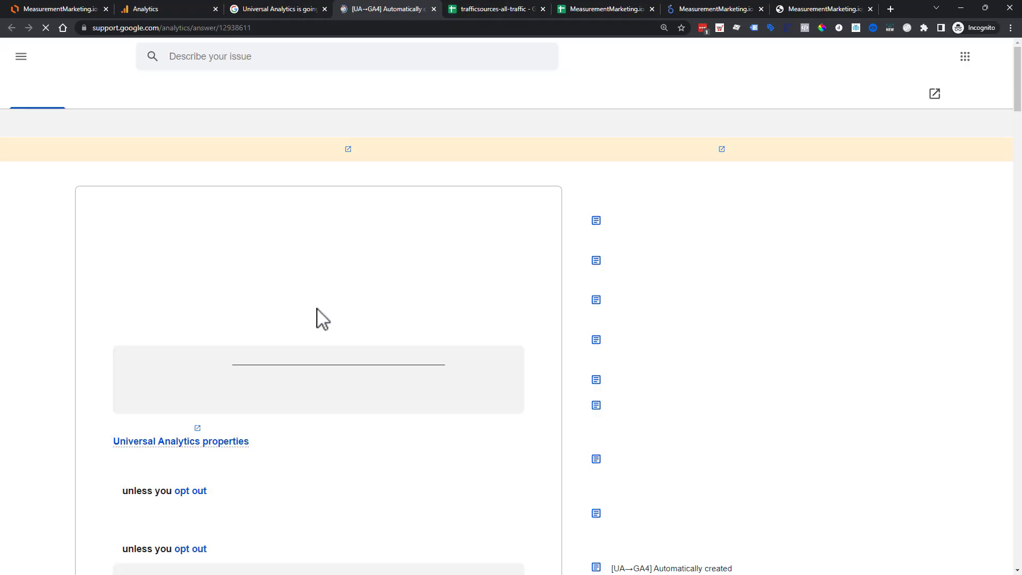
click(252, 6)
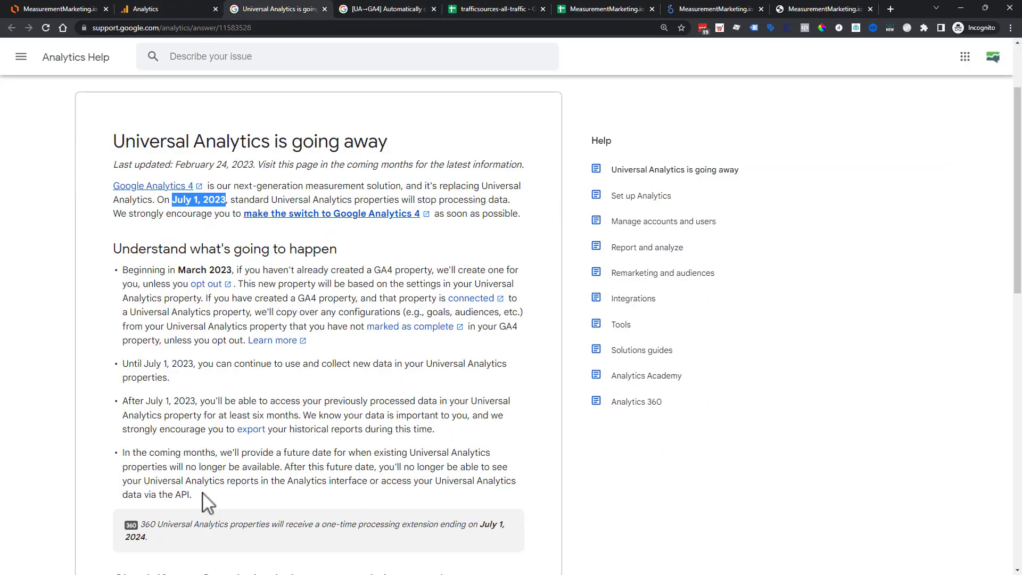
Highlight the help article's bullet about exporting historical reports, then return to Analytics.
drag(202, 493, 114, 456)
scroll(291, 426, down, 2)
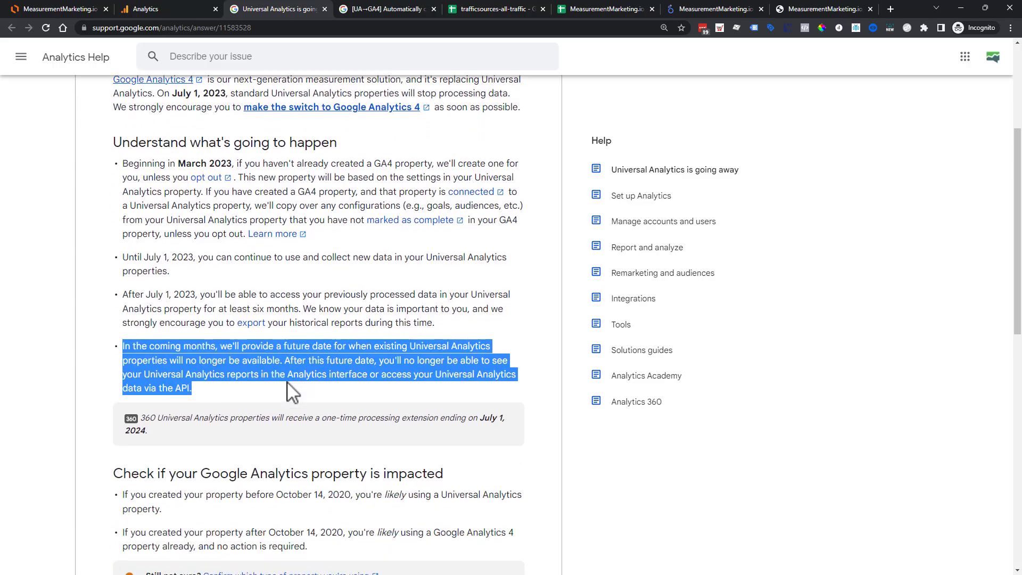
drag(129, 296, 407, 375)
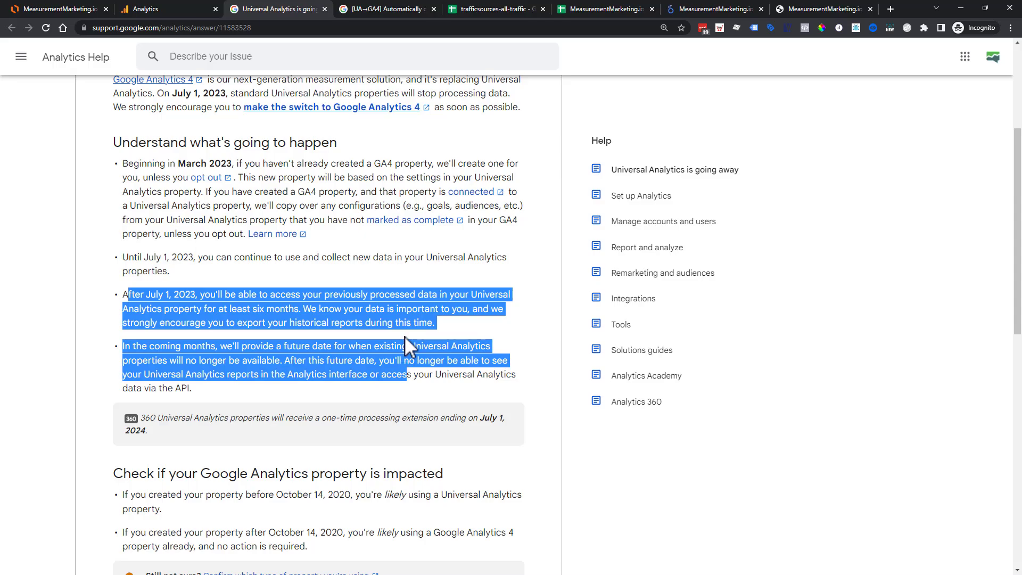
click(181, 5)
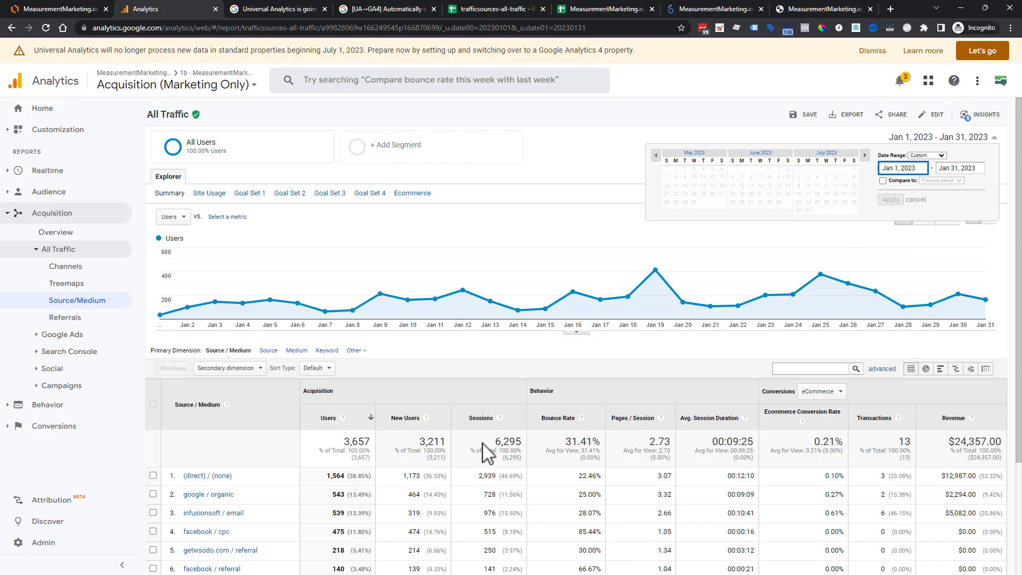
Close the date-range picker and switch to the Lucidchart workshop diagram.
click(696, 351)
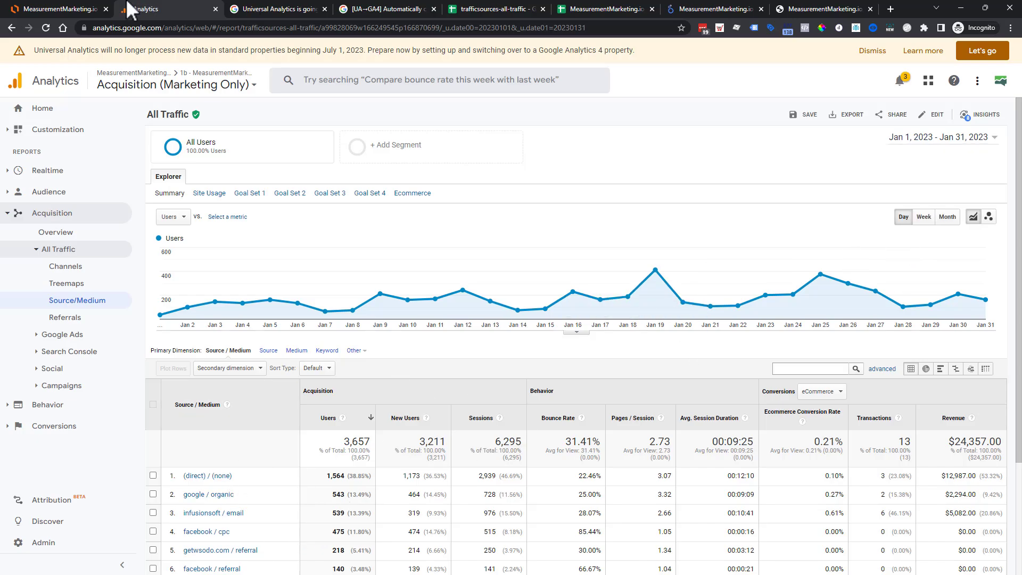
click(60, 9)
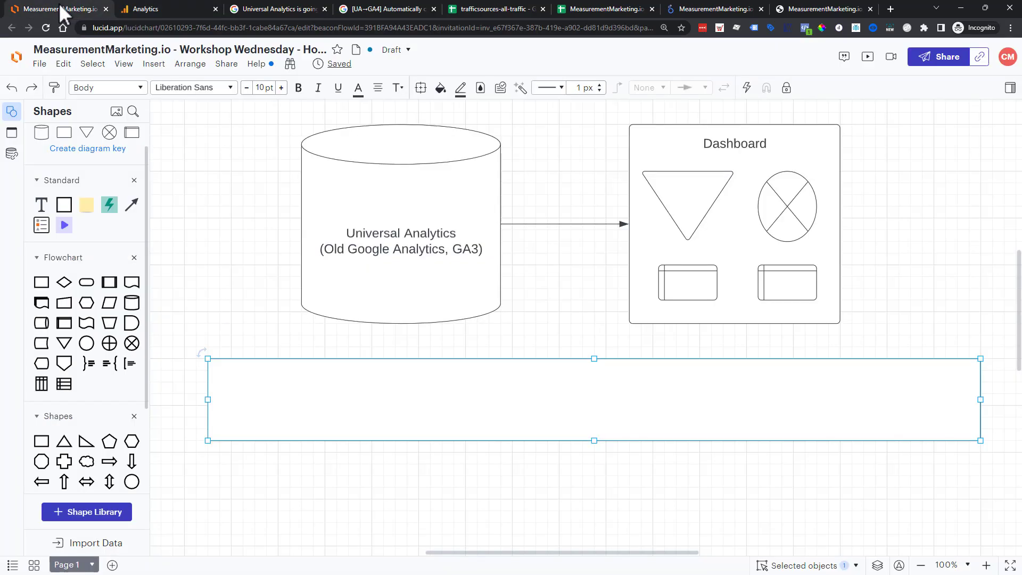
Delete the Universal Analytics cylinder, the Dashboard box and its remaining shapes.
click(411, 256)
key(Delete)
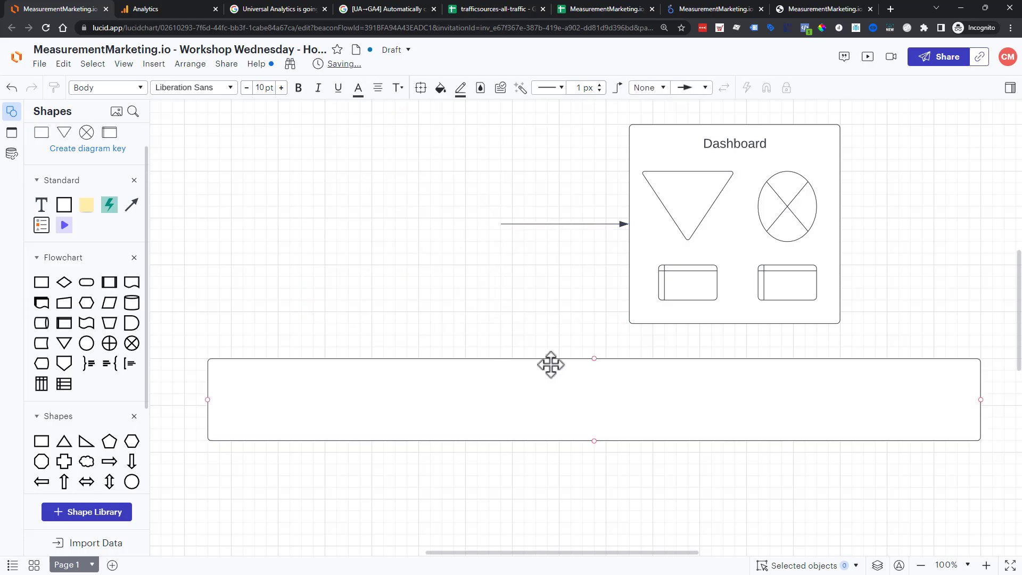
click(739, 245)
key(Delete)
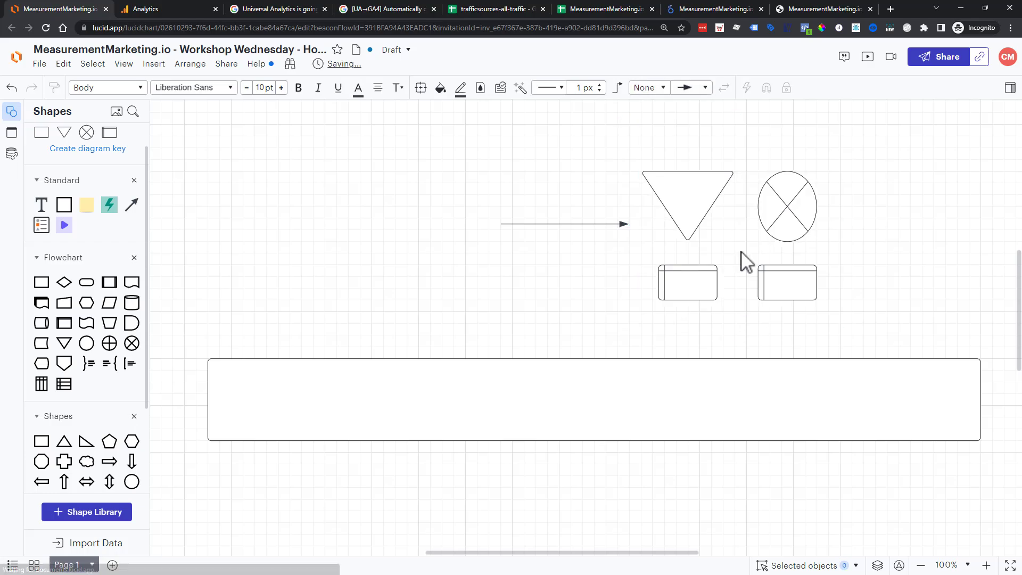
drag(657, 146, 825, 324)
key(Delete)
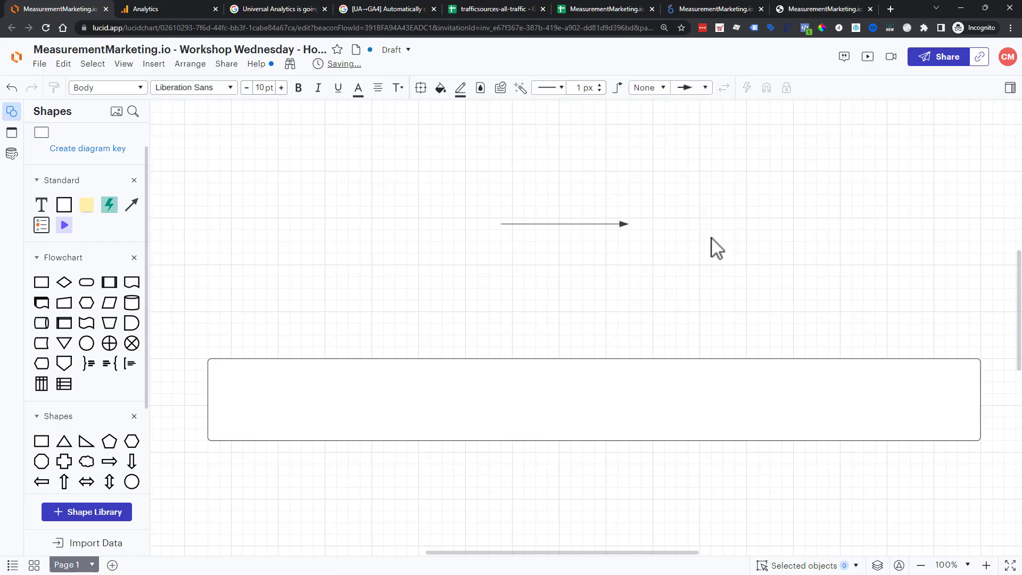
Undo twice to restore the cylinder and Dashboard shapes, and select their connector arrow.
click(11, 90)
click(11, 90)
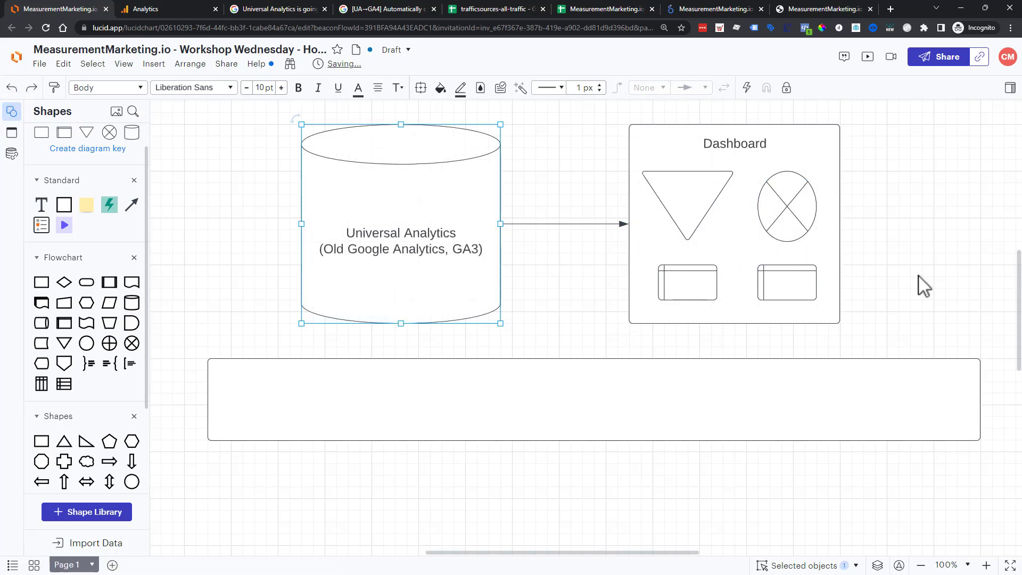
click(564, 223)
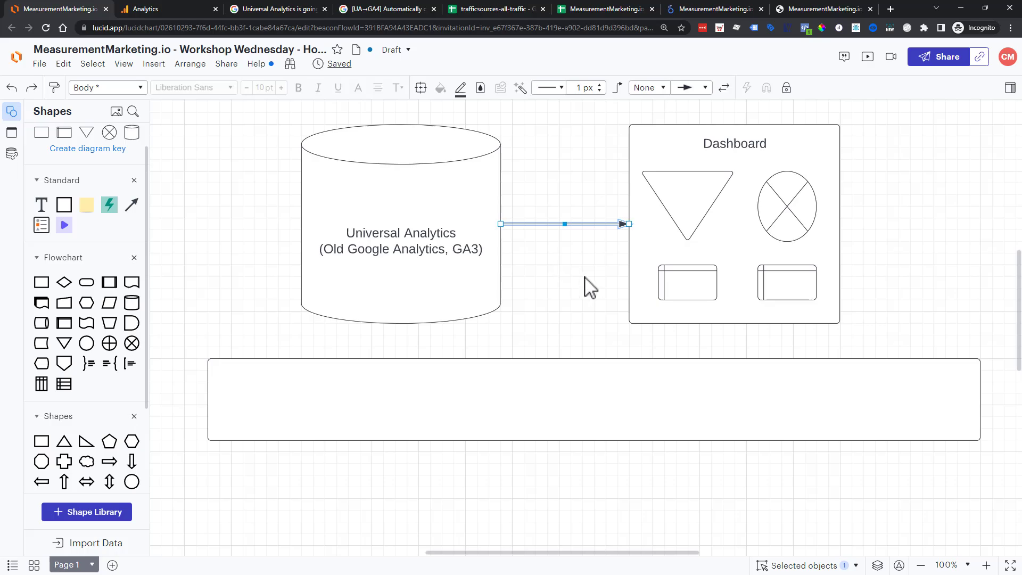
click(173, 11)
mouse_move(525, 290)
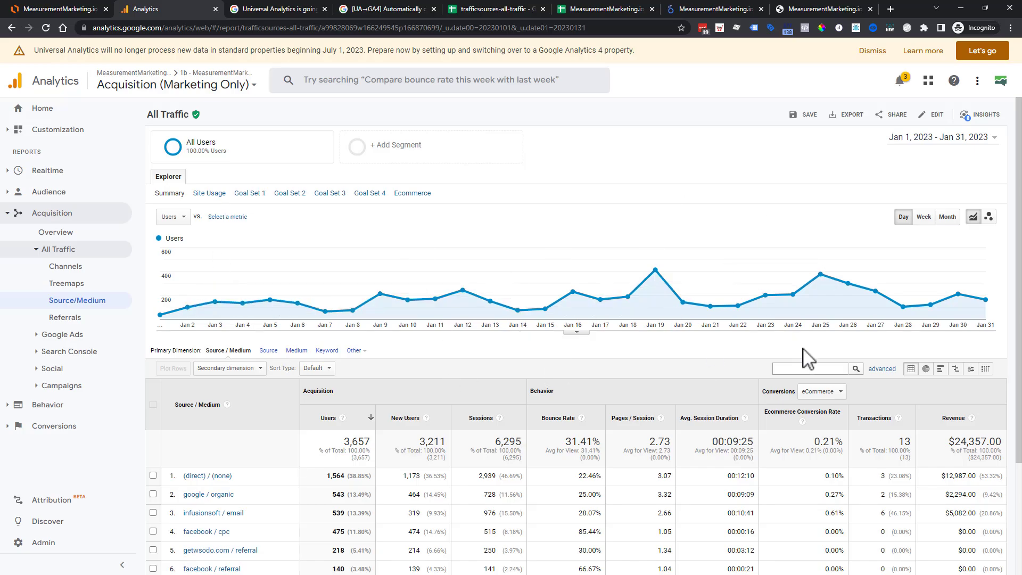
Set the Source/Medium table to show 25 rows per page.
scroll(805, 358, down, 2)
scroll(824, 356, down, 1)
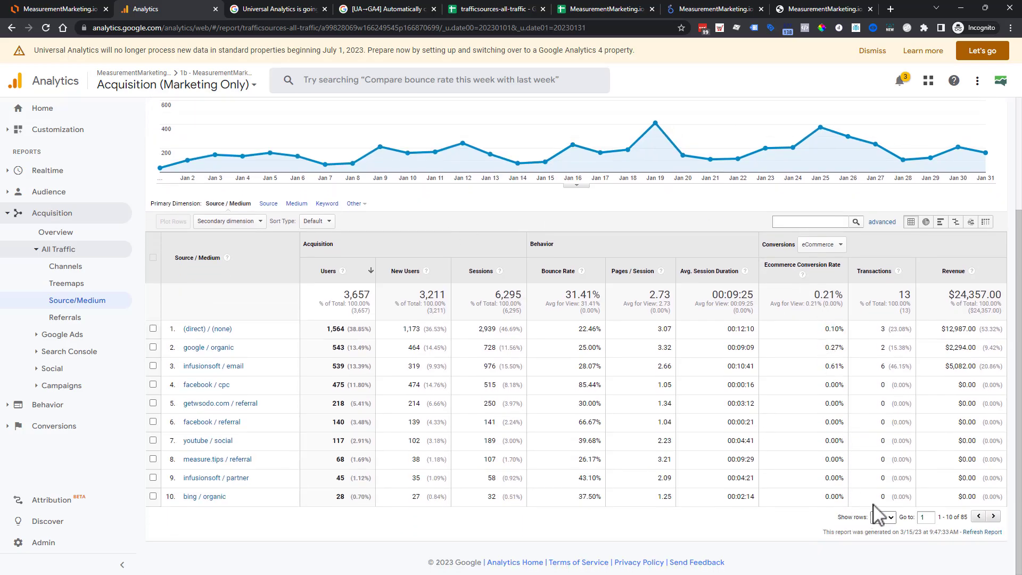
click(882, 516)
click(877, 453)
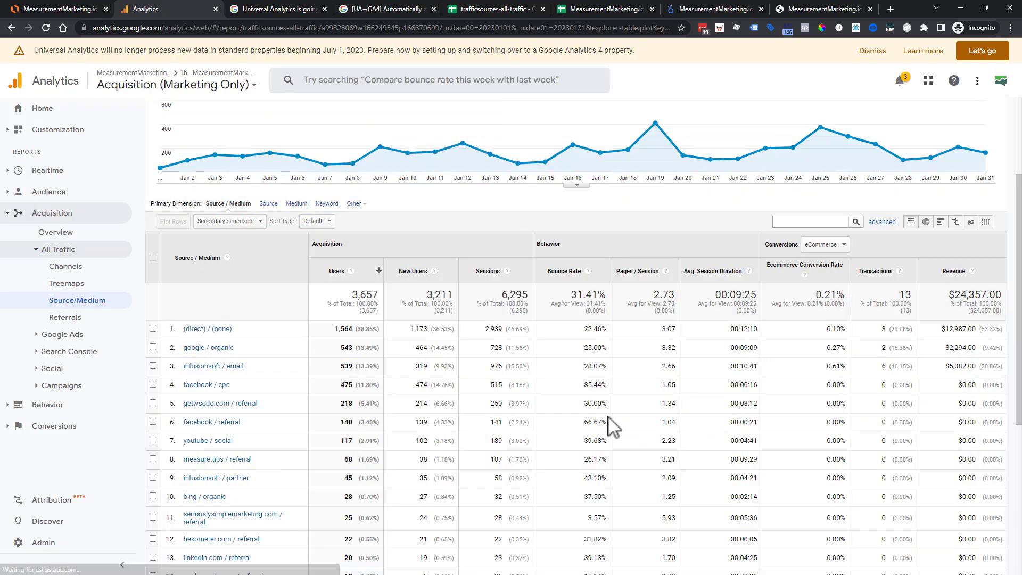
Display the report's export choices: PDF, Google Sheets, Excel (XLSX) and CSV.
scroll(610, 423, down, 1)
scroll(610, 423, up, 3)
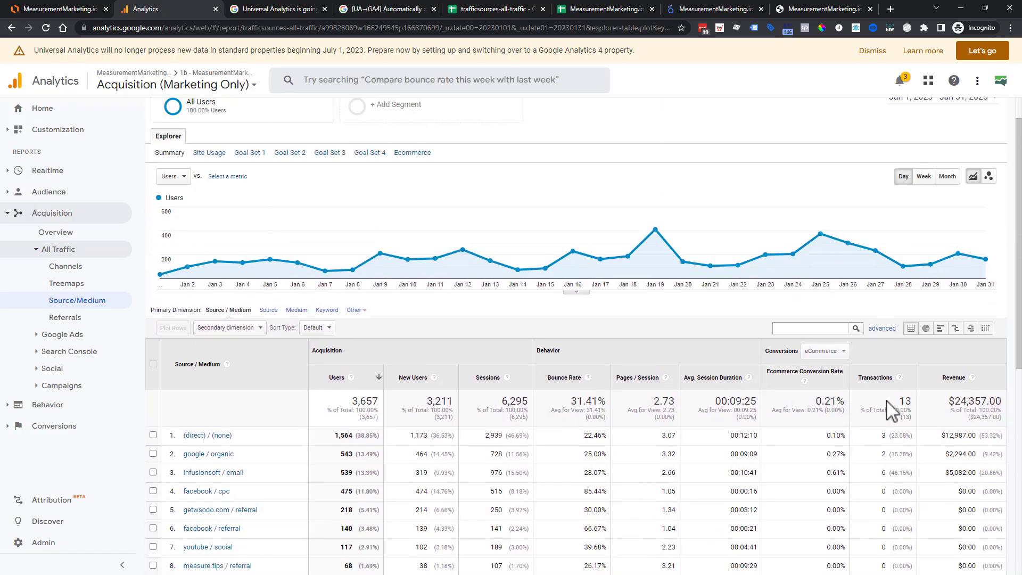
scroll(899, 424, up, 1)
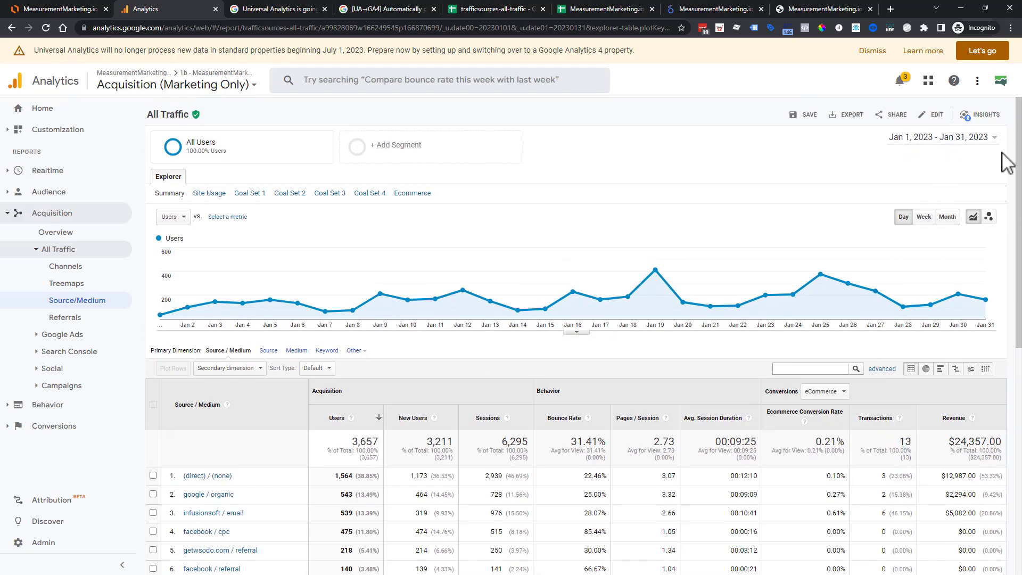
click(846, 114)
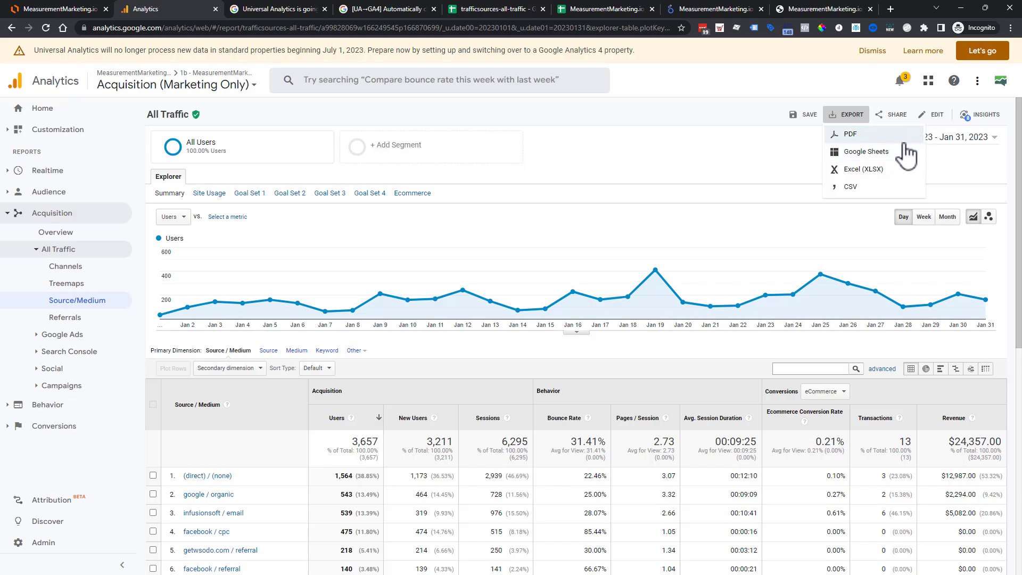
click(469, 8)
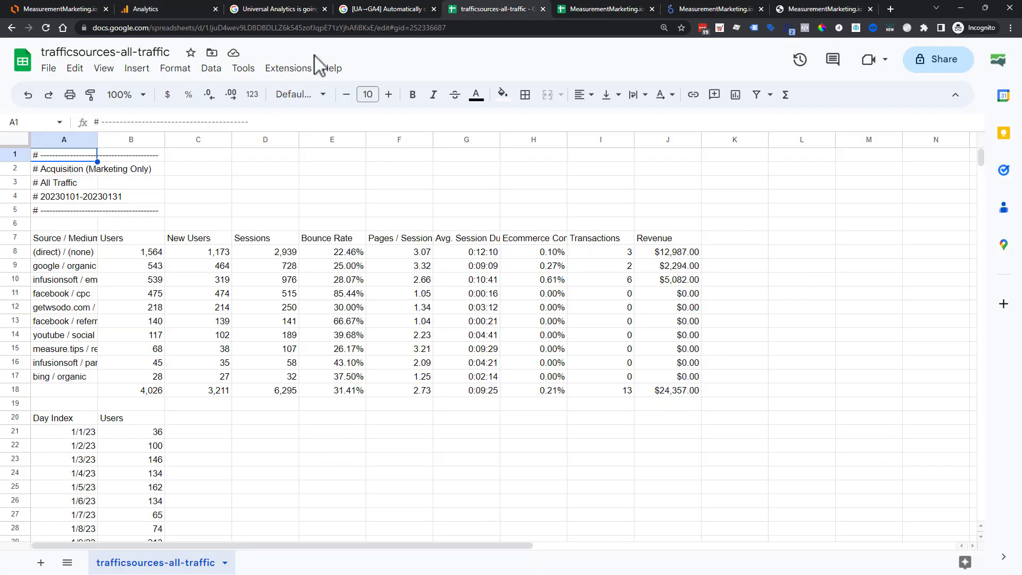
click(71, 239)
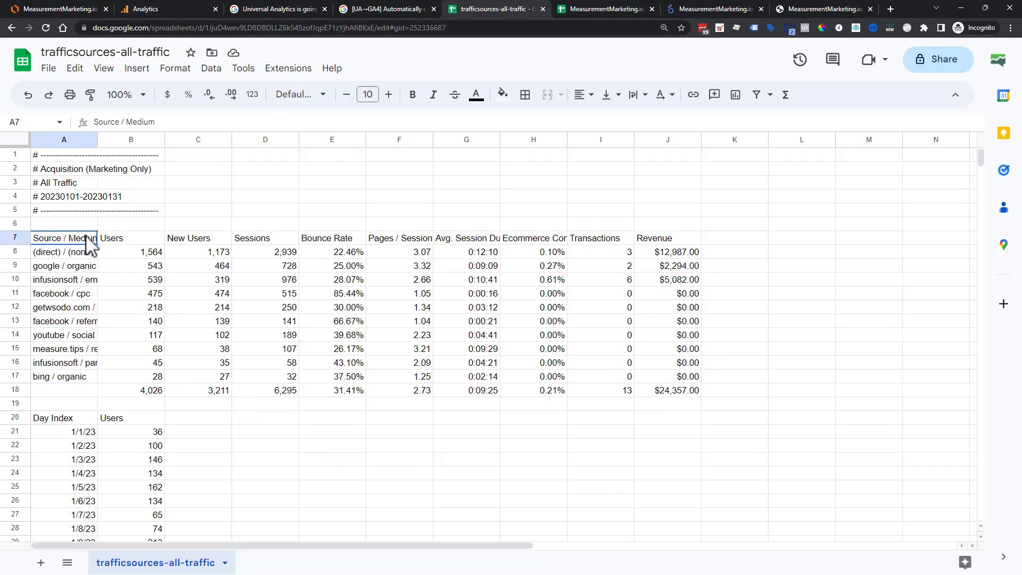
drag(101, 235, 697, 243)
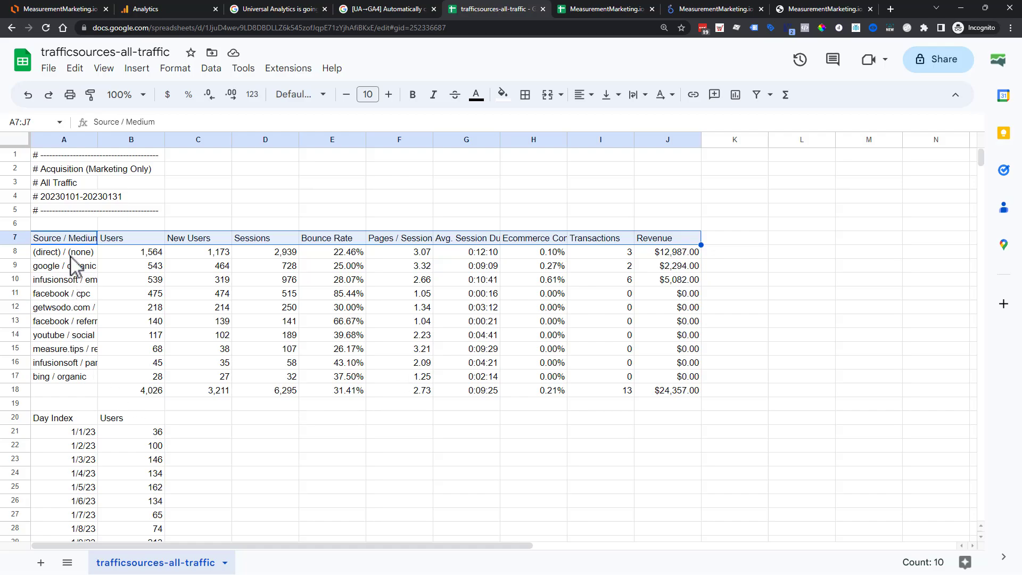
drag(70, 256, 70, 378)
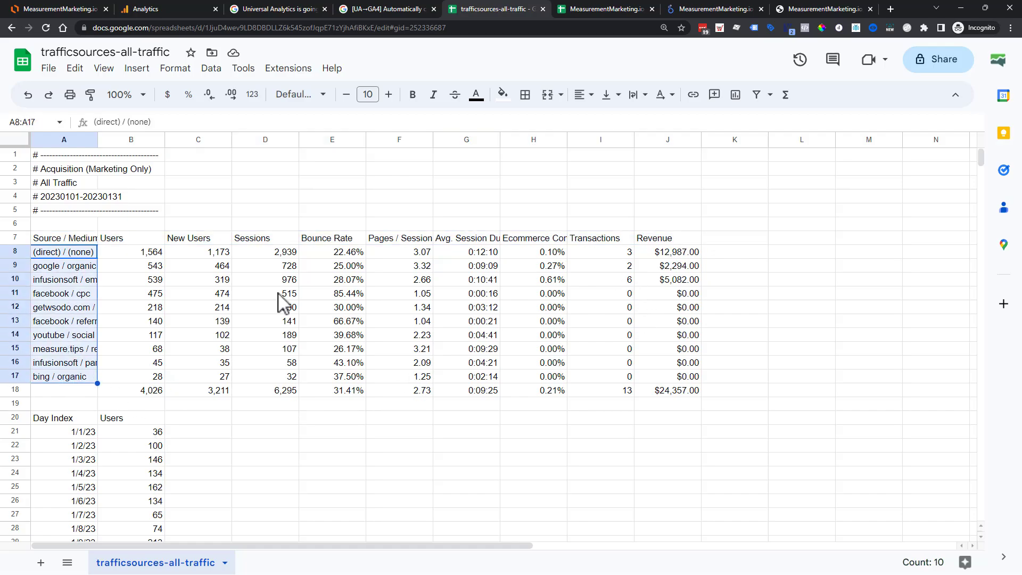
scroll(468, 394, down, 1)
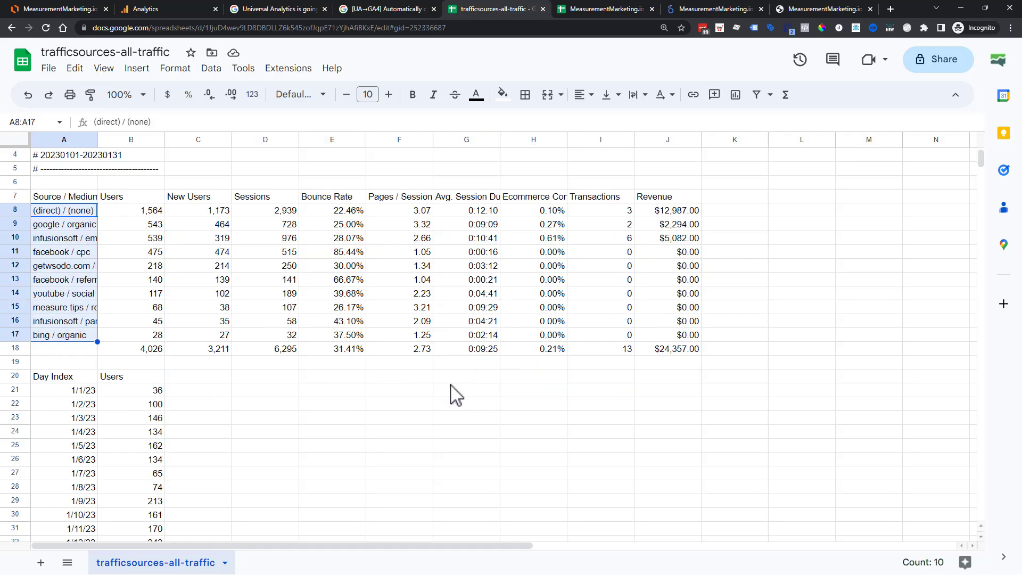
scroll(453, 392, up, 1)
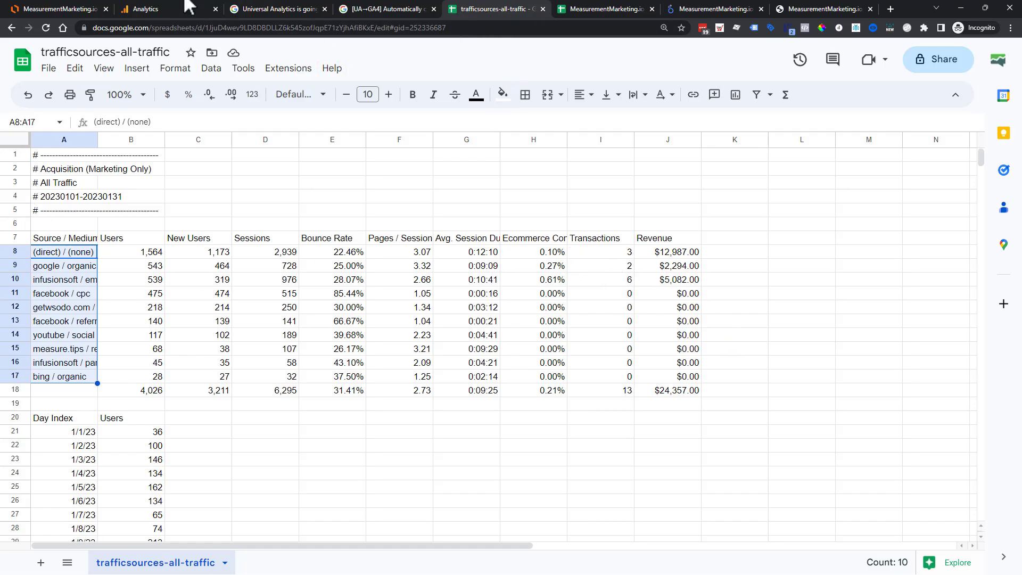
Back in the January report, check the Conversions list, then bring up the export format options.
click(160, 9)
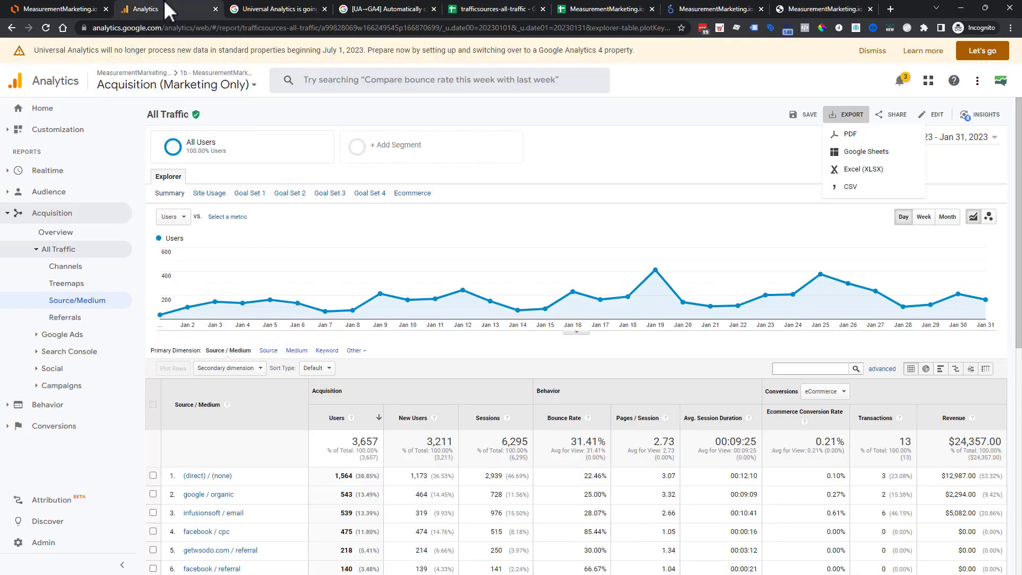
click(839, 362)
scroll(838, 362, down, 4)
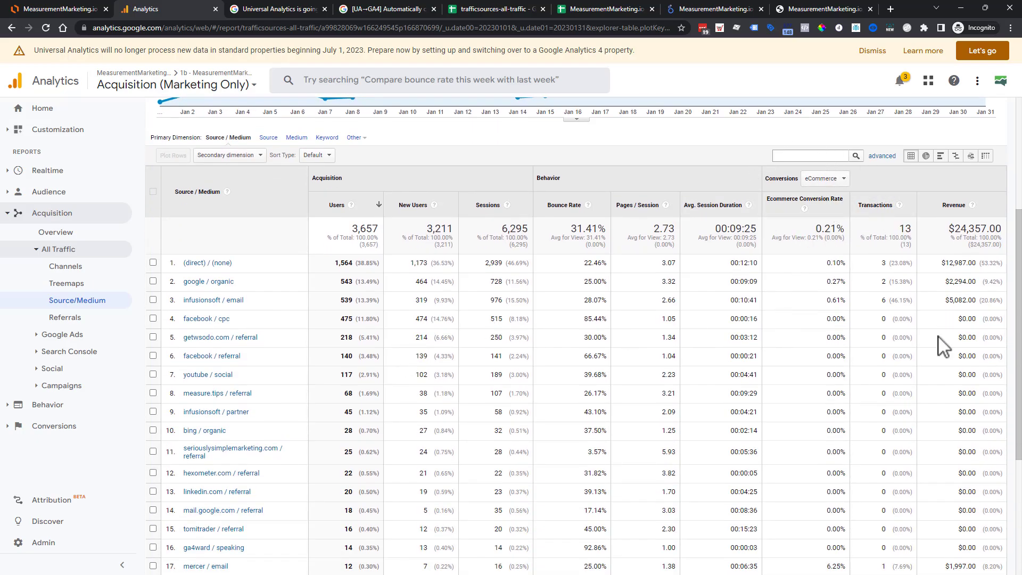
click(843, 179)
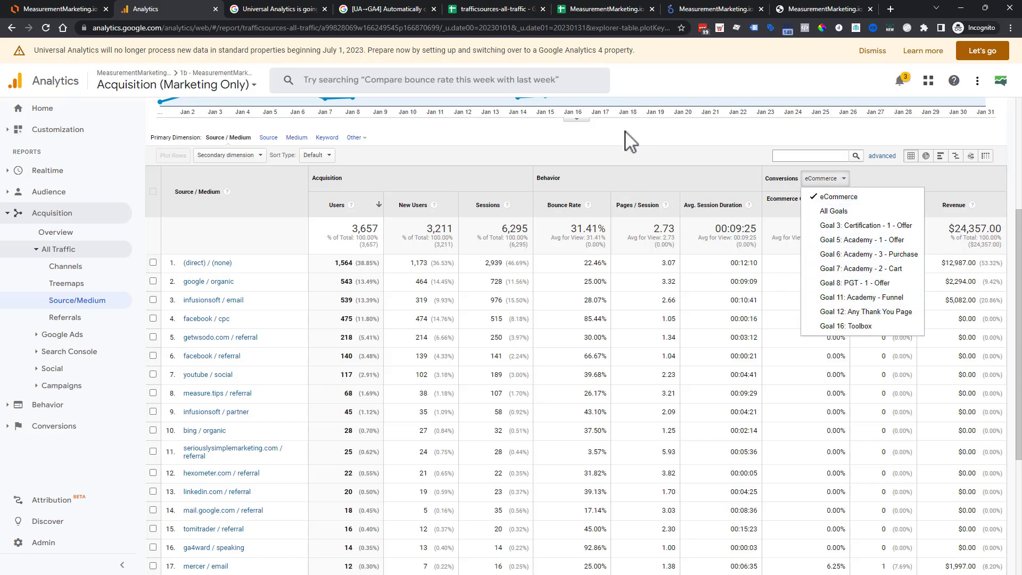
click(588, 155)
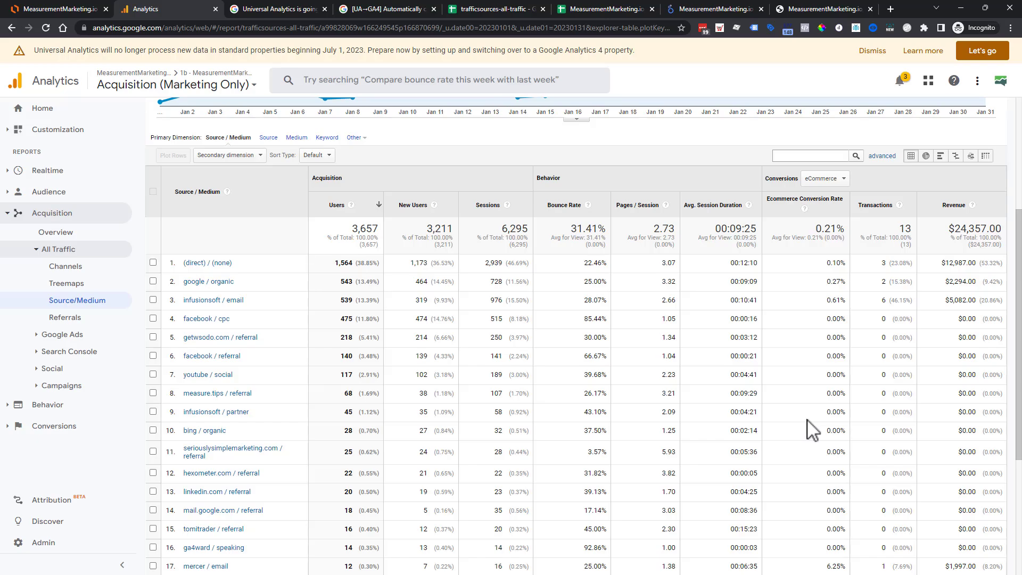
scroll(801, 420, up, 4)
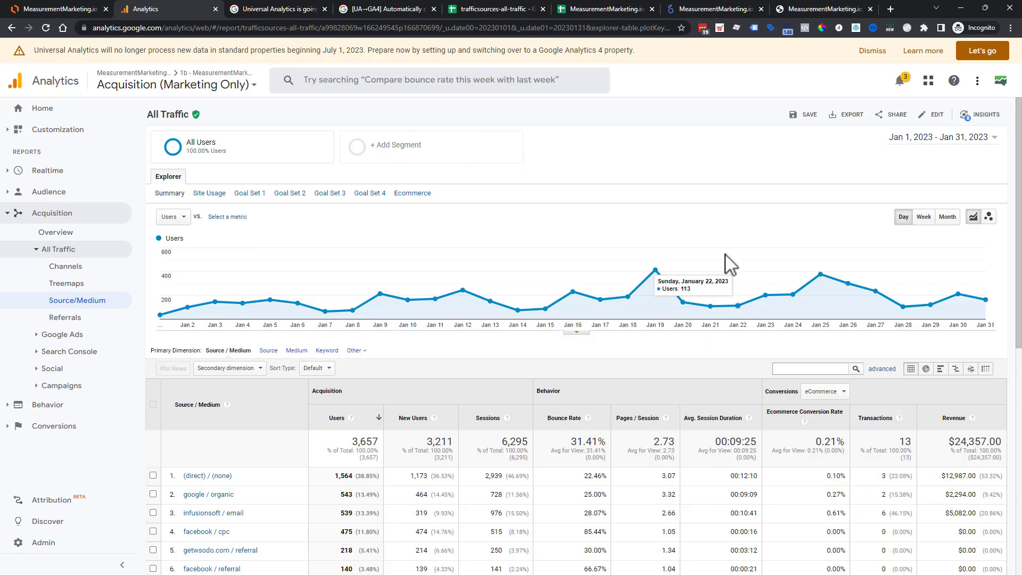
click(850, 113)
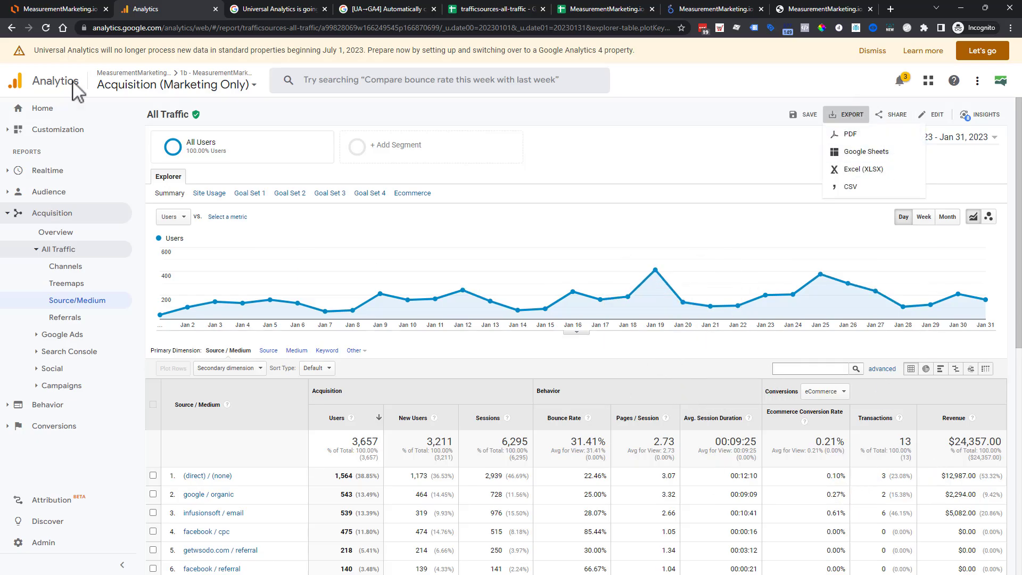
In Lucidchart, slide the wide rectangle right twice to reveal both Export into Sheets boxes.
click(58, 9)
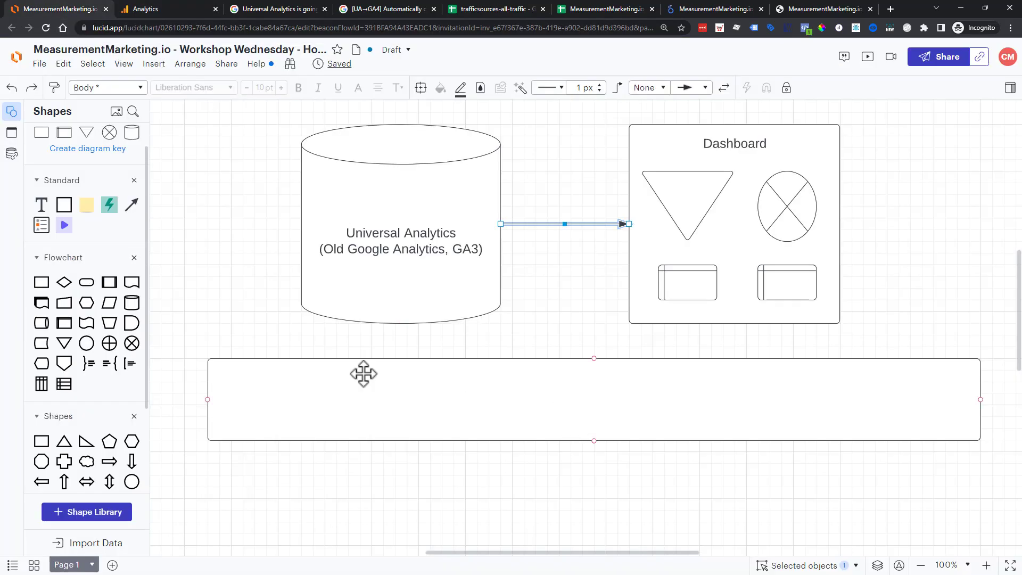
drag(326, 376, 462, 383)
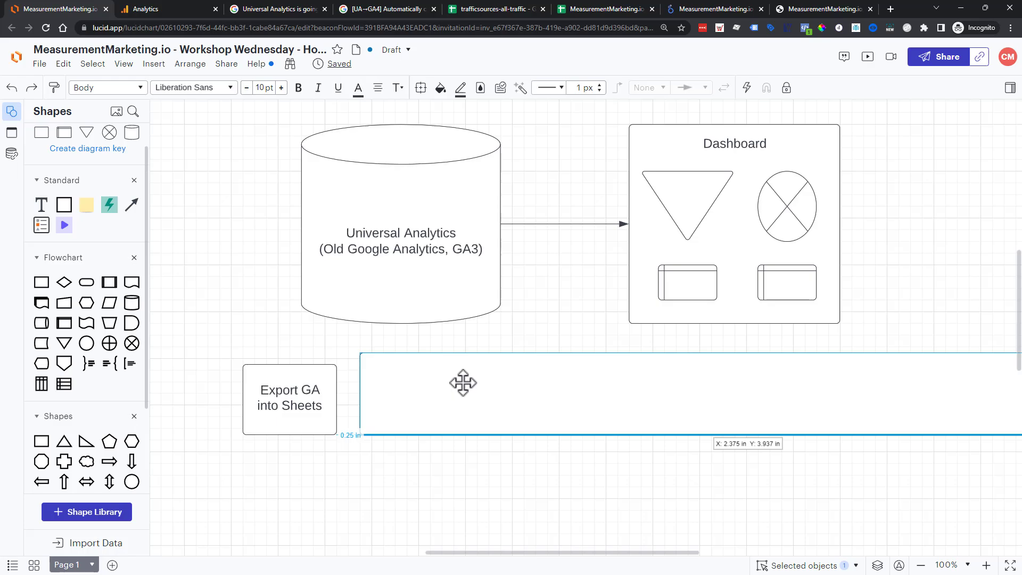
drag(462, 383, 611, 382)
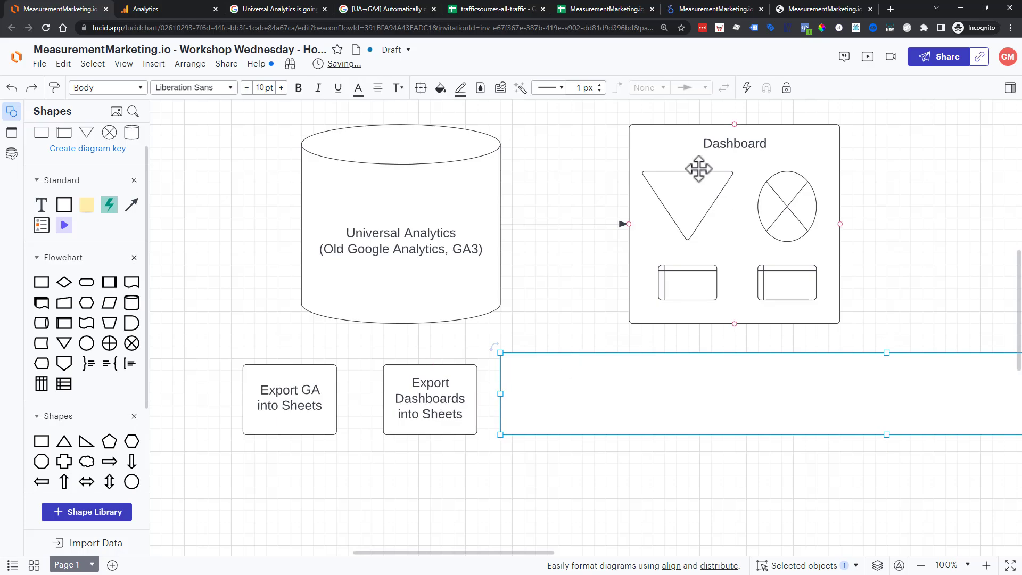
click(724, 9)
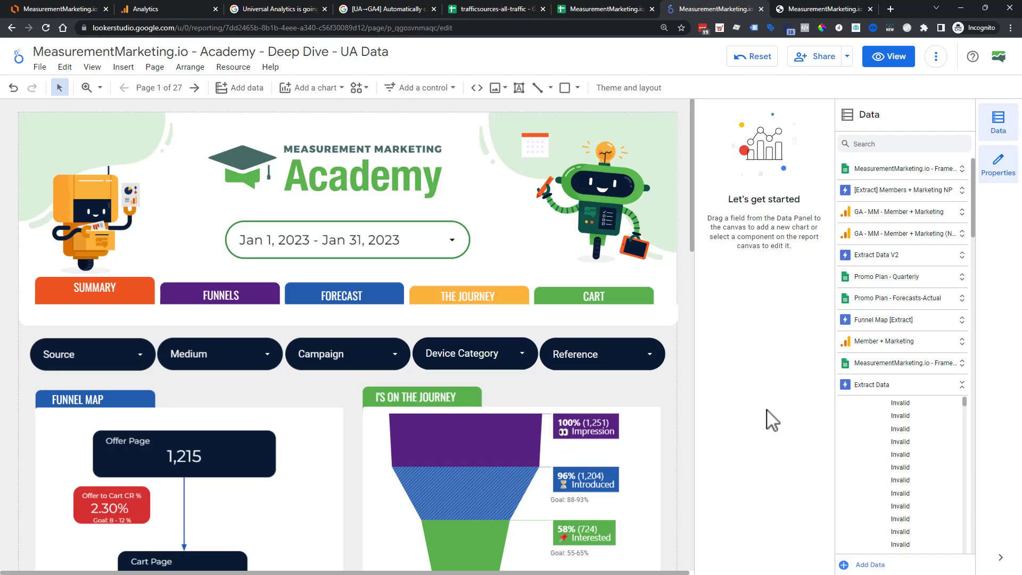
scroll(372, 293, down, 4)
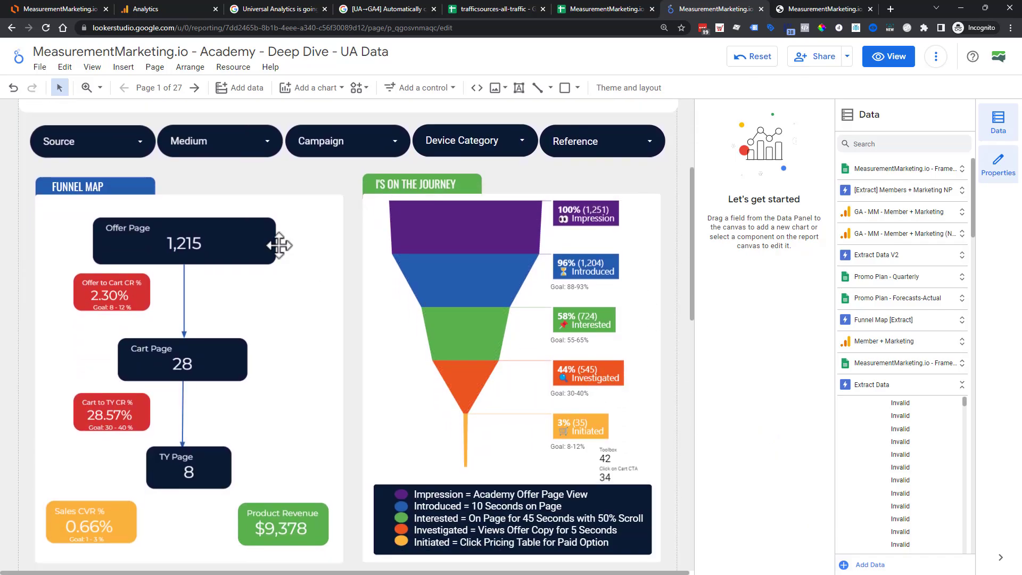
scroll(250, 212, down, 6)
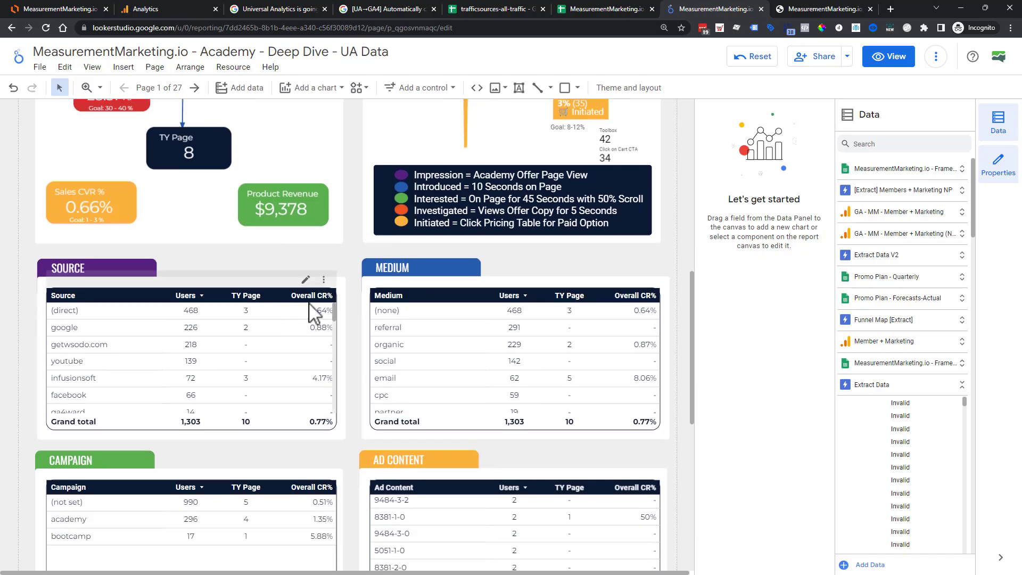
click(323, 279)
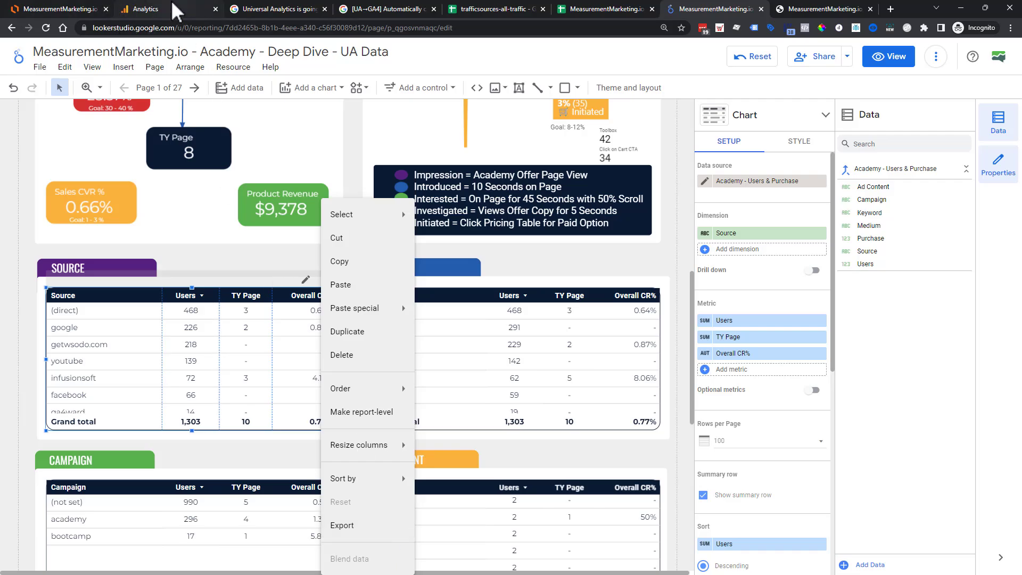
mouse_move(504, 16)
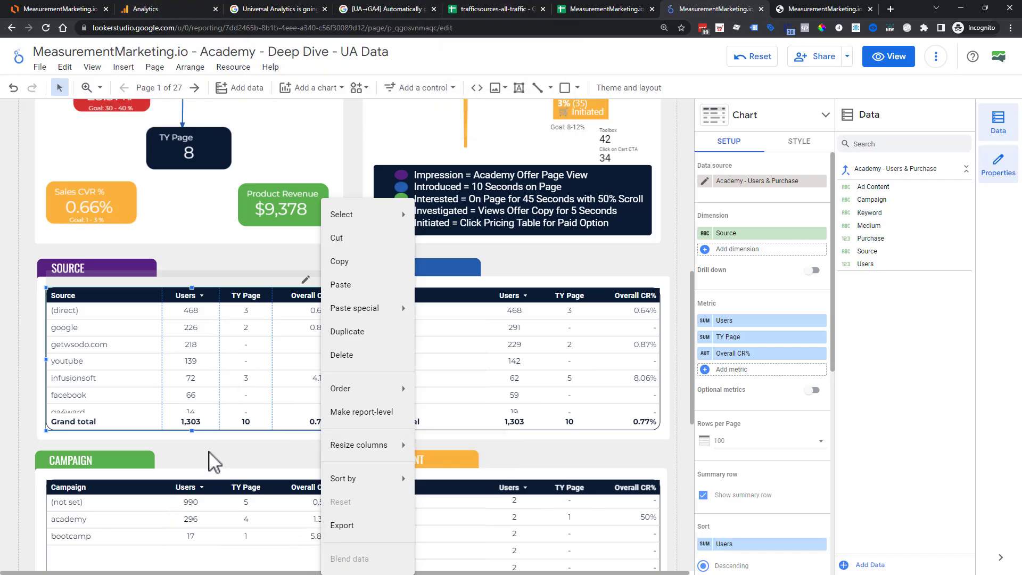
click(196, 320)
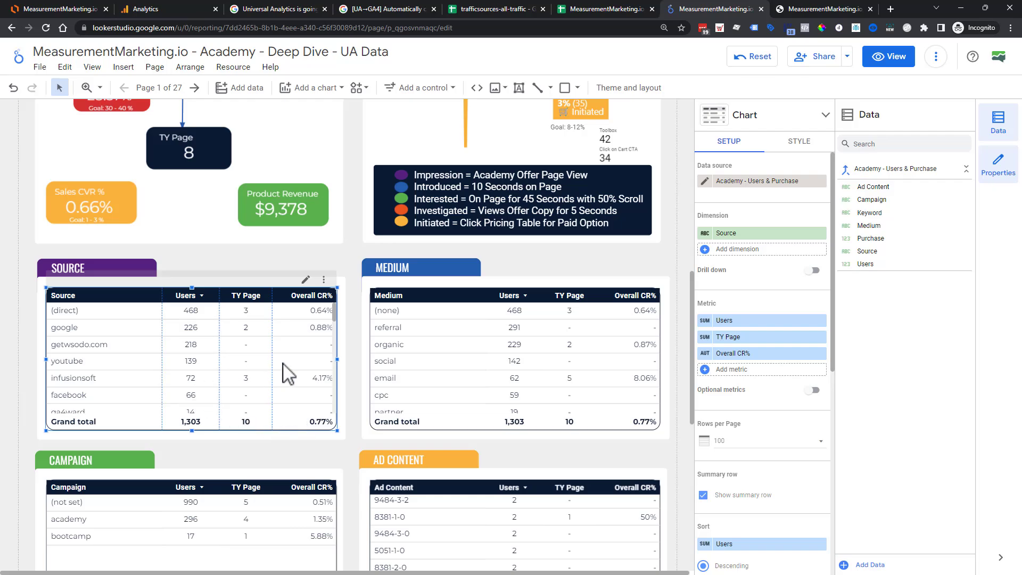
click(517, 8)
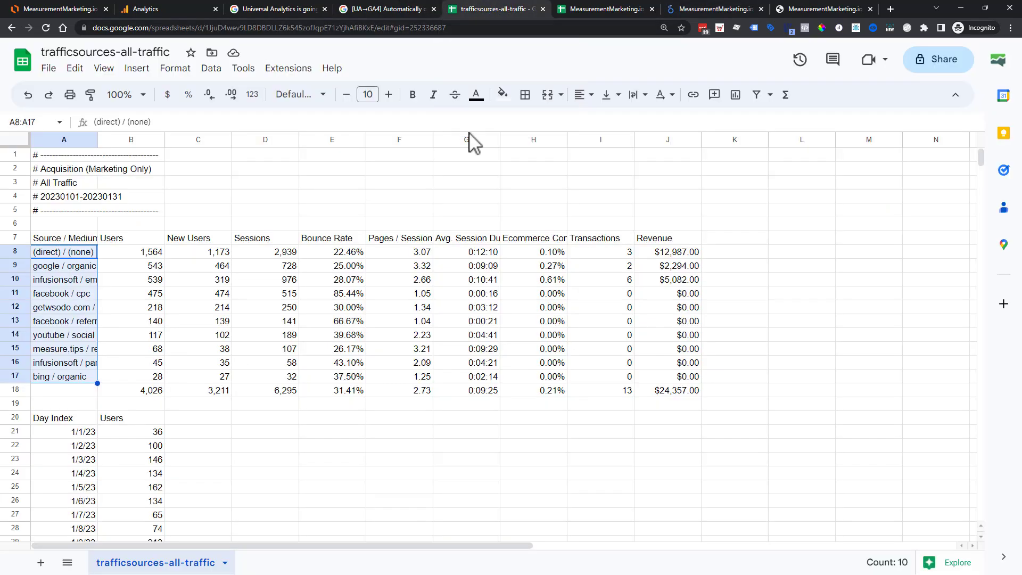
click(702, 11)
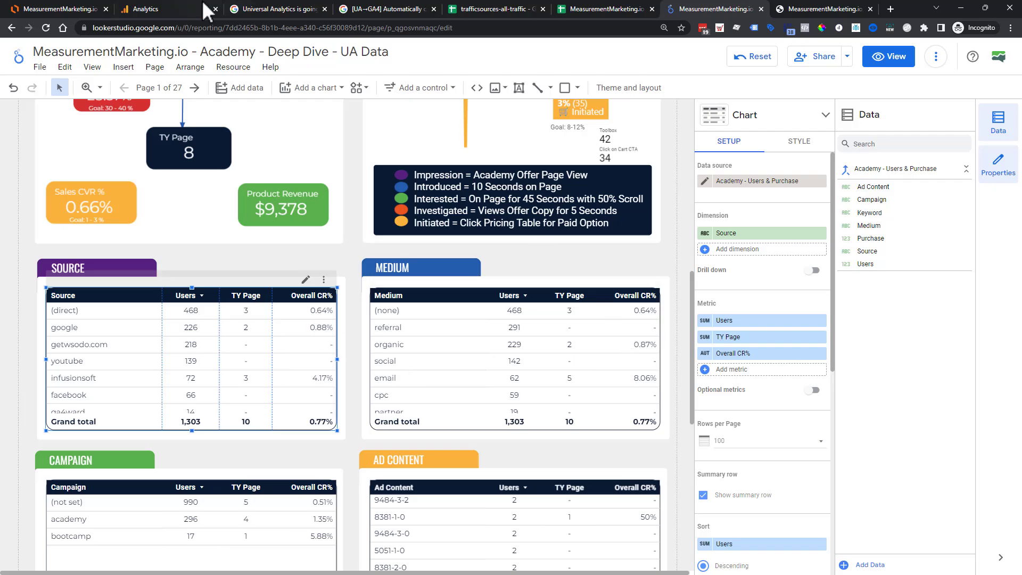
scroll(445, 319, down, 1)
scroll(442, 375, up, 1)
scroll(634, 346, down, 2)
scroll(612, 468, up, 4)
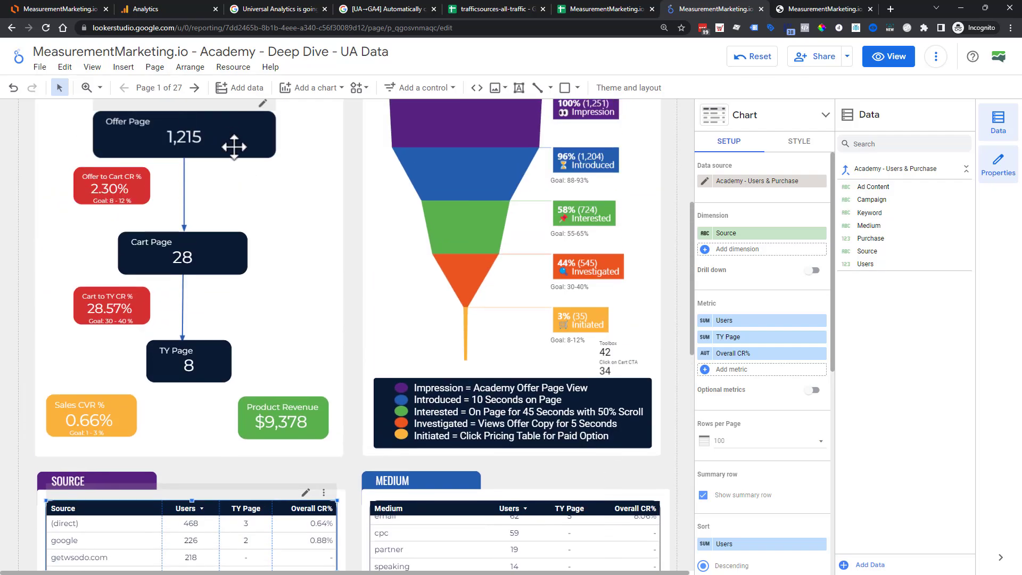
scroll(233, 144, up, 1)
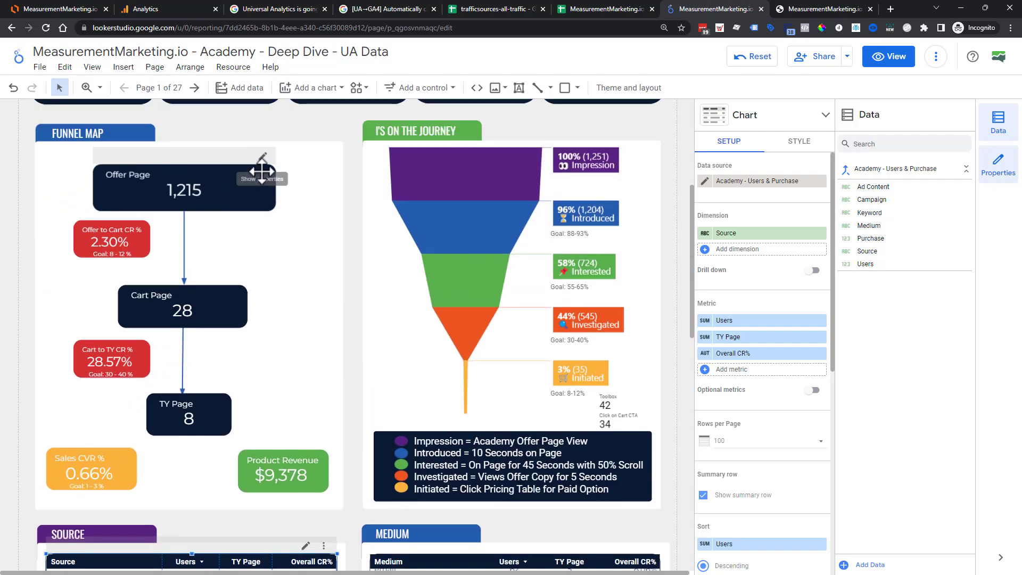
click(262, 161)
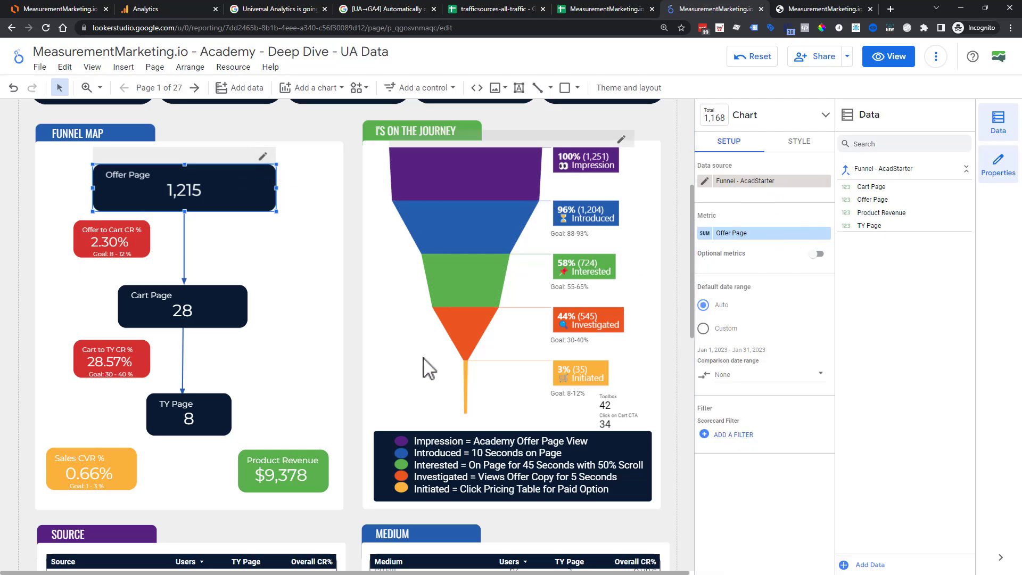
click(318, 129)
scroll(272, 414, down, 1)
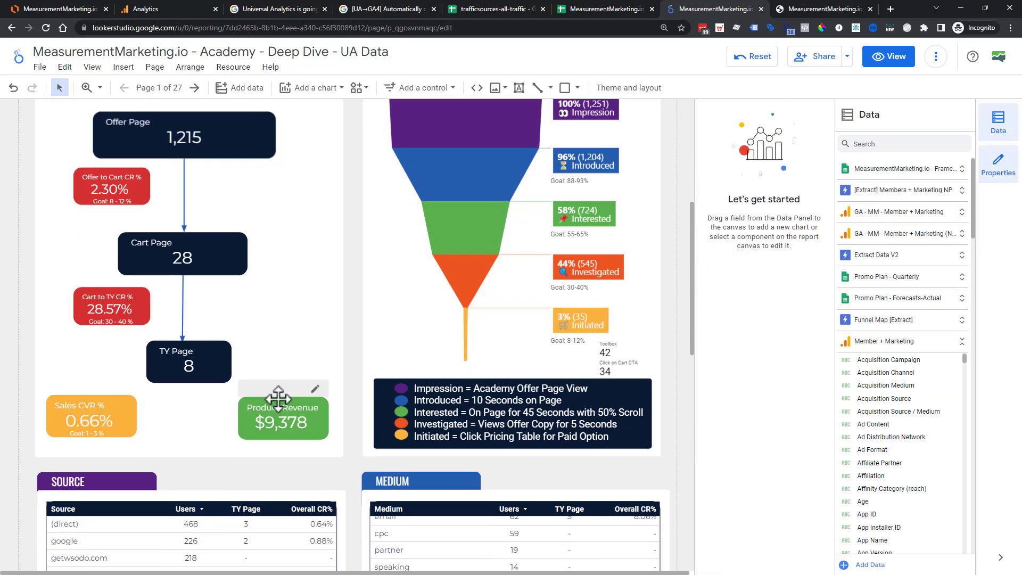
scroll(263, 458, down, 2)
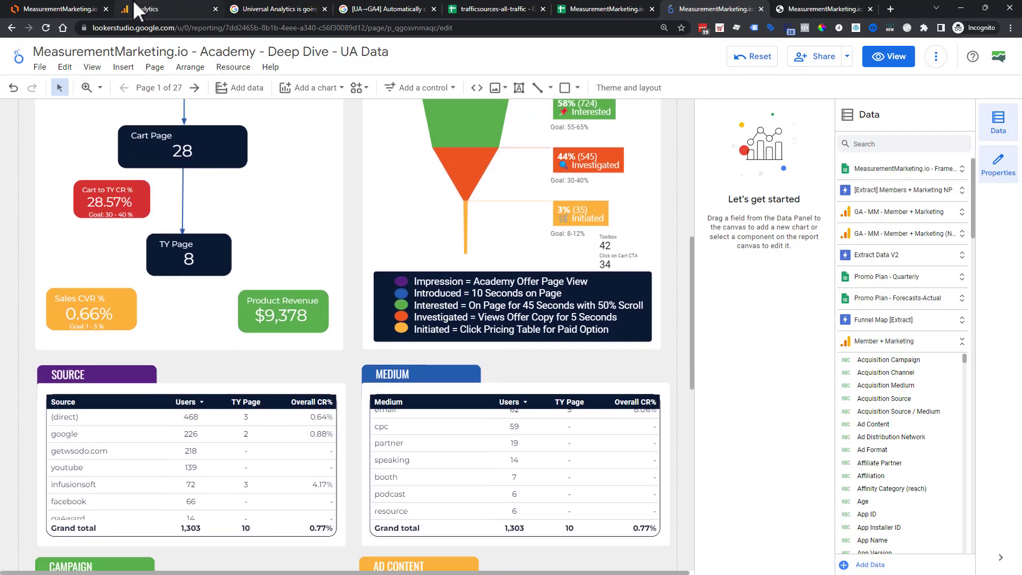
Slide the Lucidchart rectangle further right to uncover Download Dashboards as PDFs, then return to Looker Studio.
click(96, 10)
drag(541, 394, 677, 395)
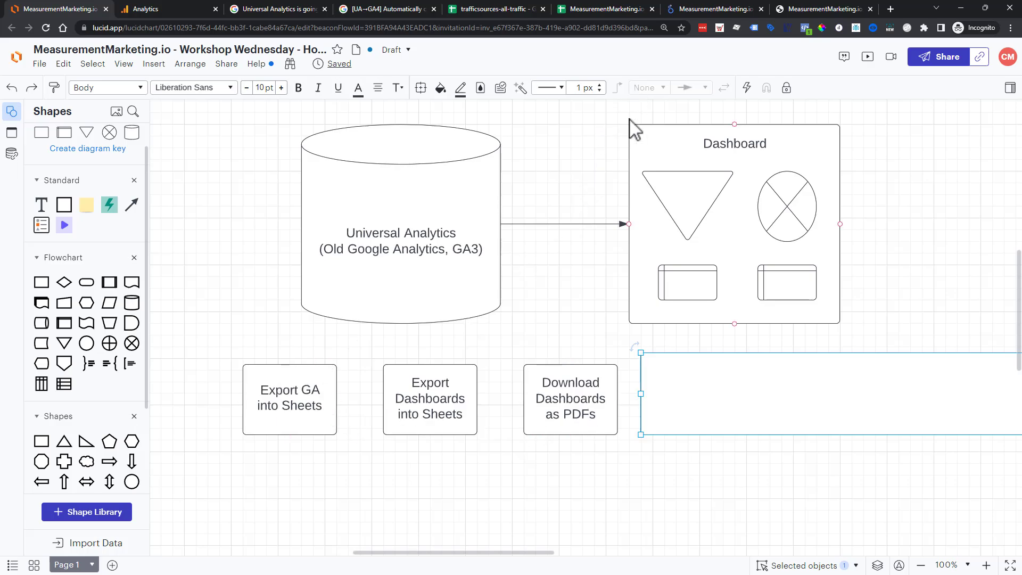
click(728, 5)
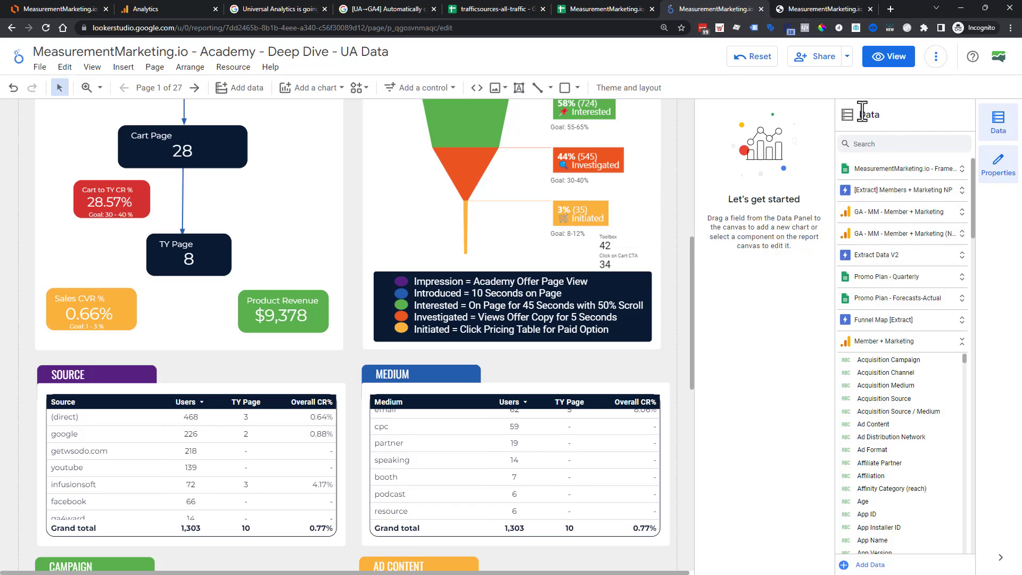
Download only the Funnel Summary page as a PDF, then dismiss the Preparing PDF notice.
scroll(613, 297, up, 3)
scroll(613, 297, up, 4)
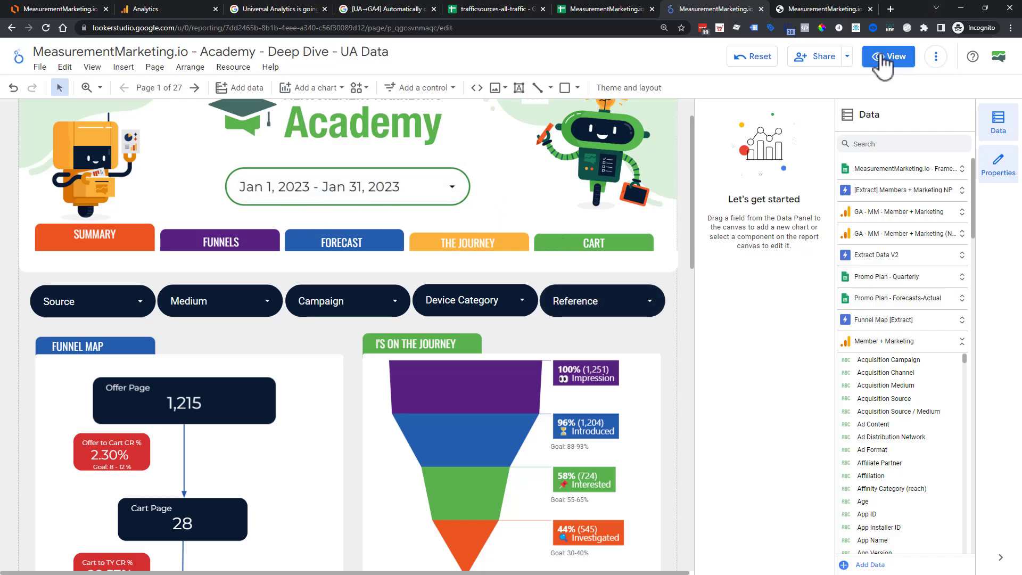
click(848, 56)
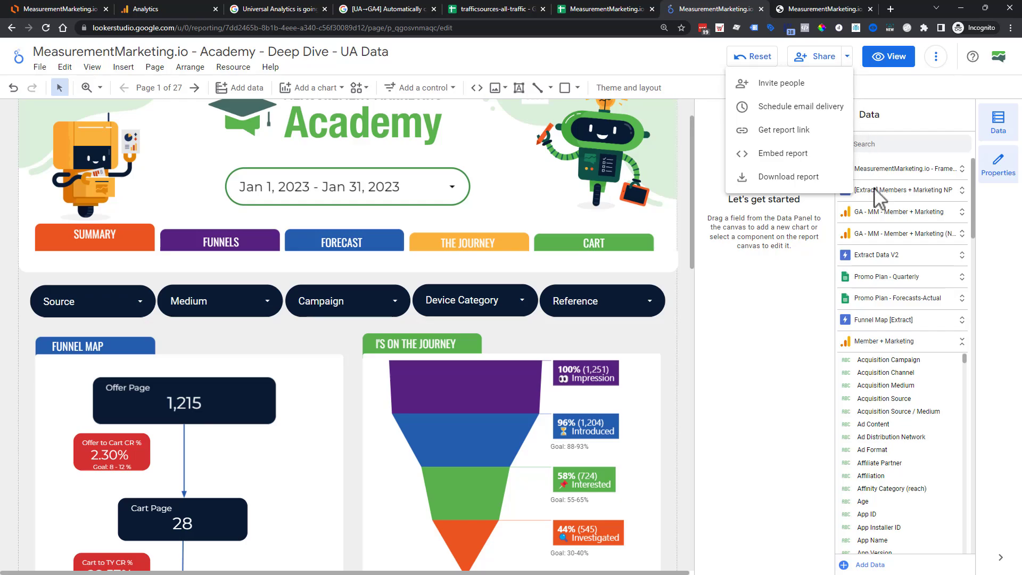
click(790, 183)
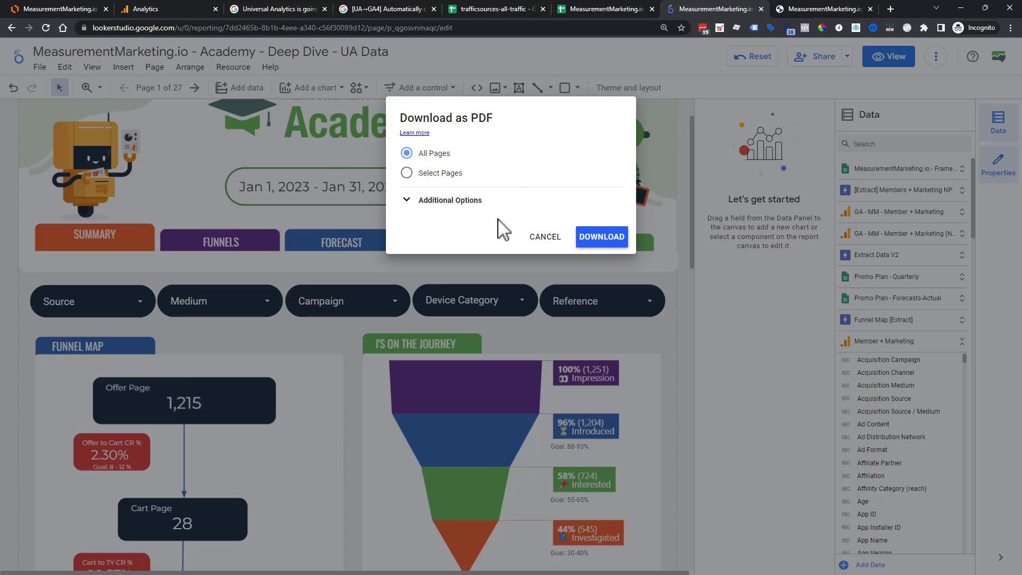
click(408, 174)
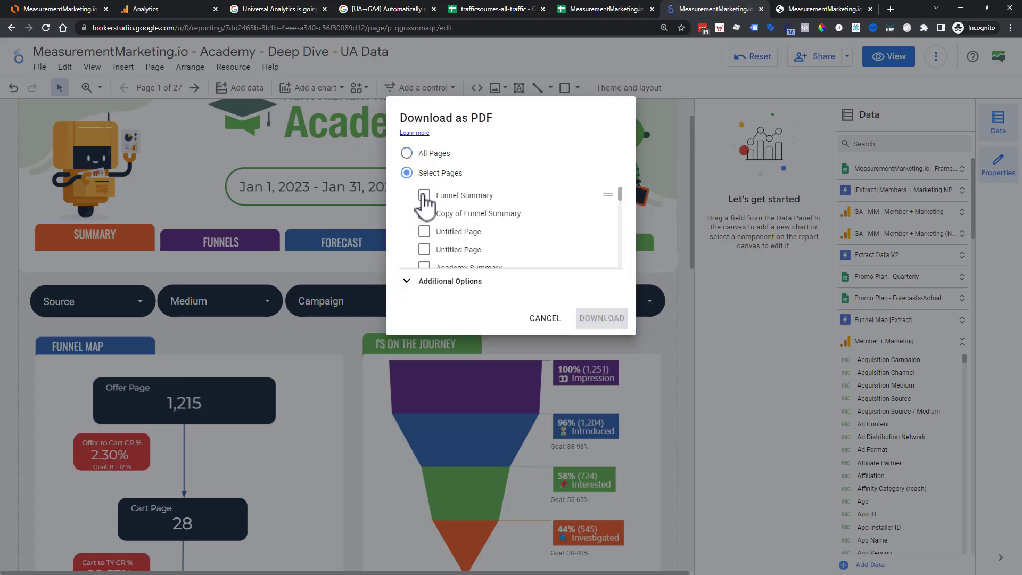
click(424, 195)
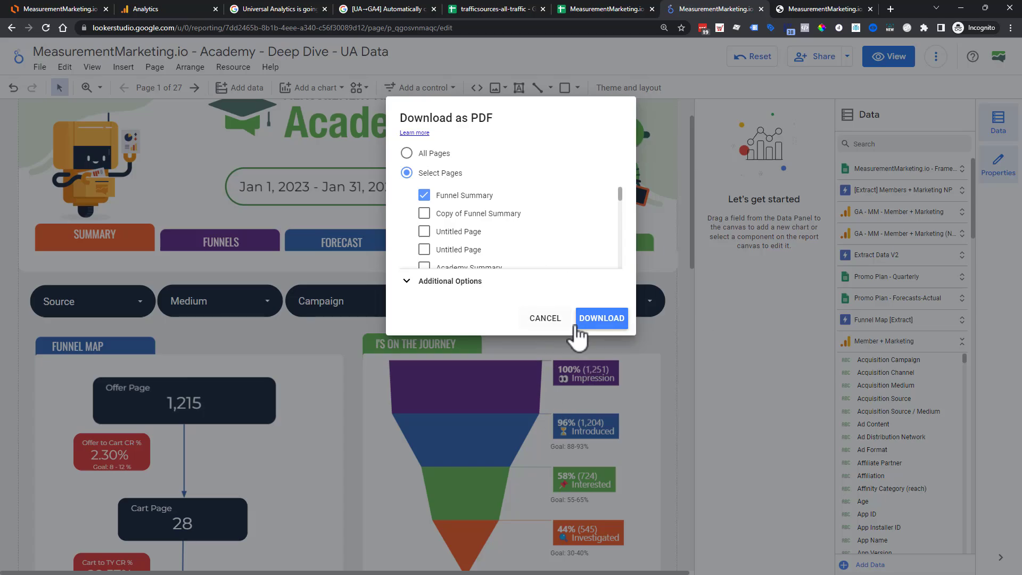
click(592, 319)
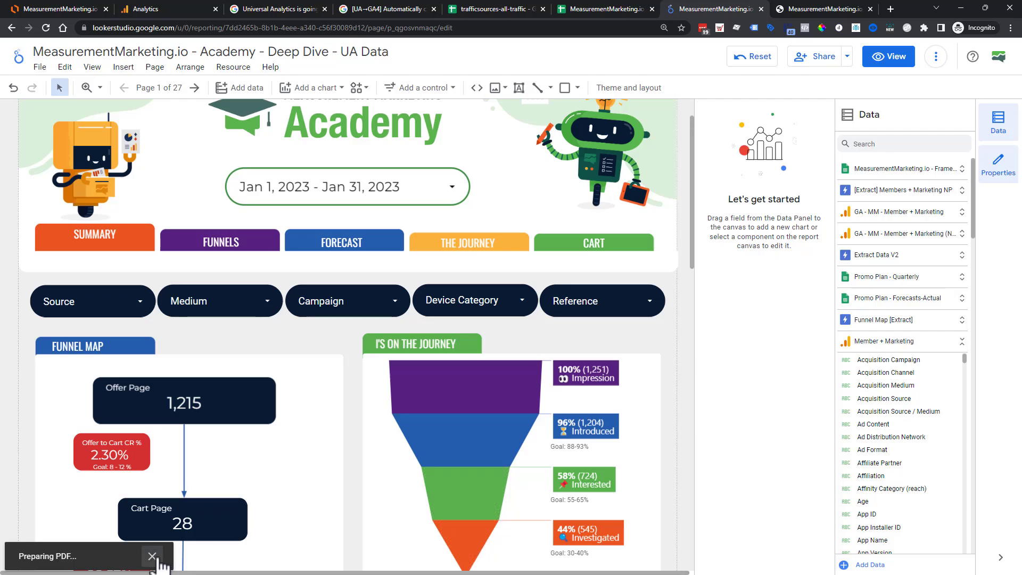
click(153, 556)
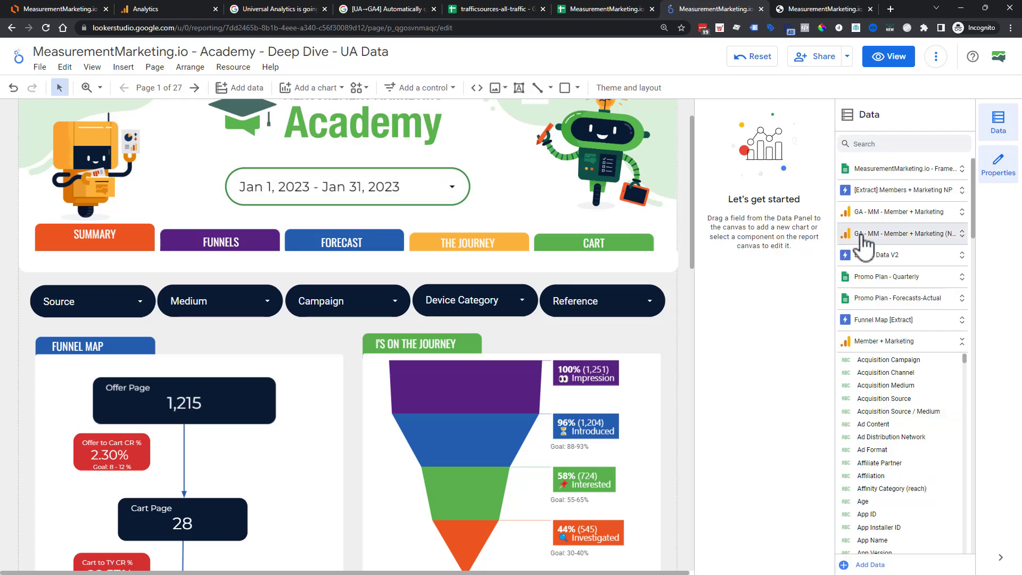
Open the downloaded Academy Funnel Summary PDF and review its January 2023 funnel and traffic tables.
click(800, 8)
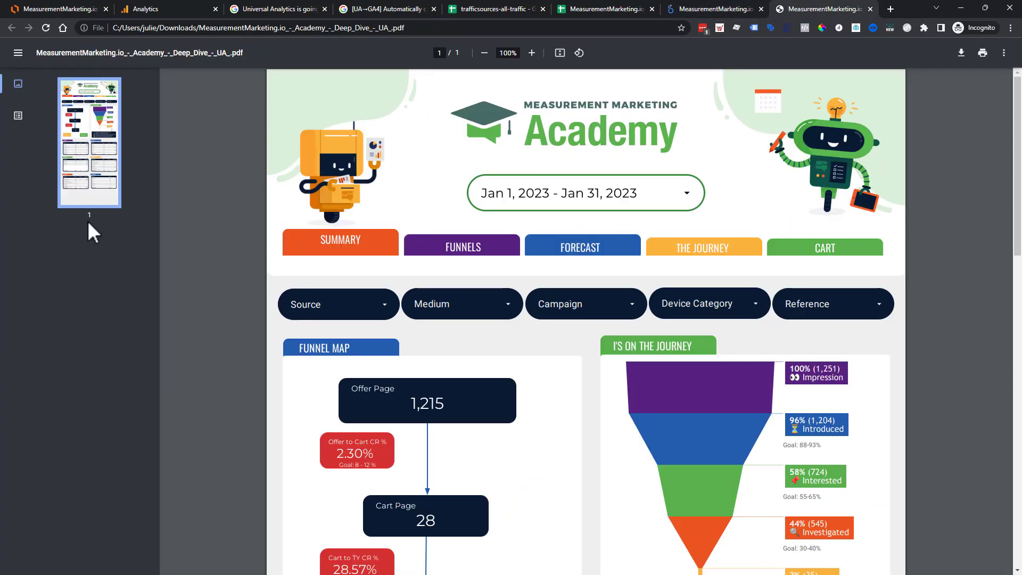
scroll(504, 287, down, 3)
scroll(504, 288, down, 13)
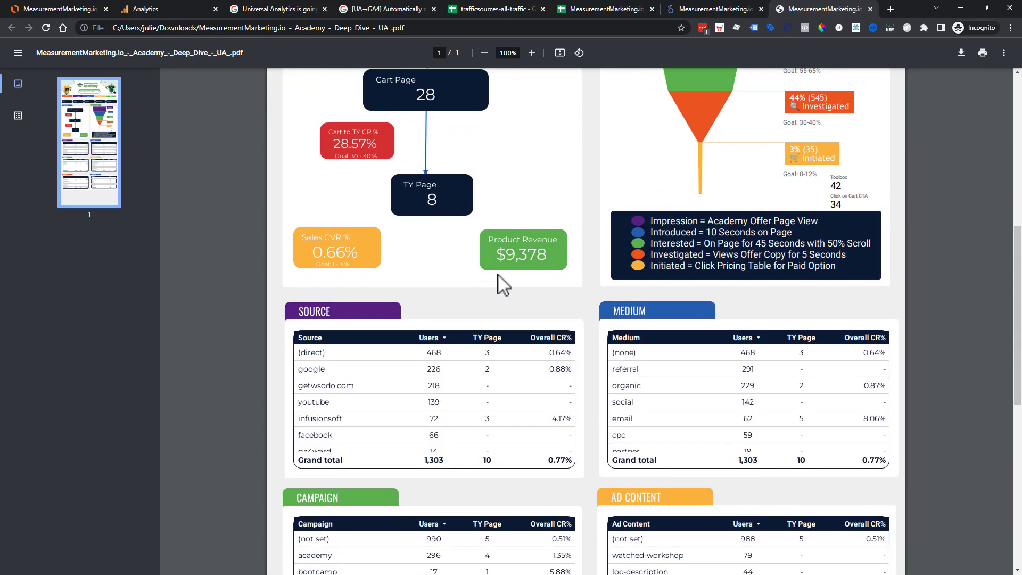
scroll(498, 275, up, 15)
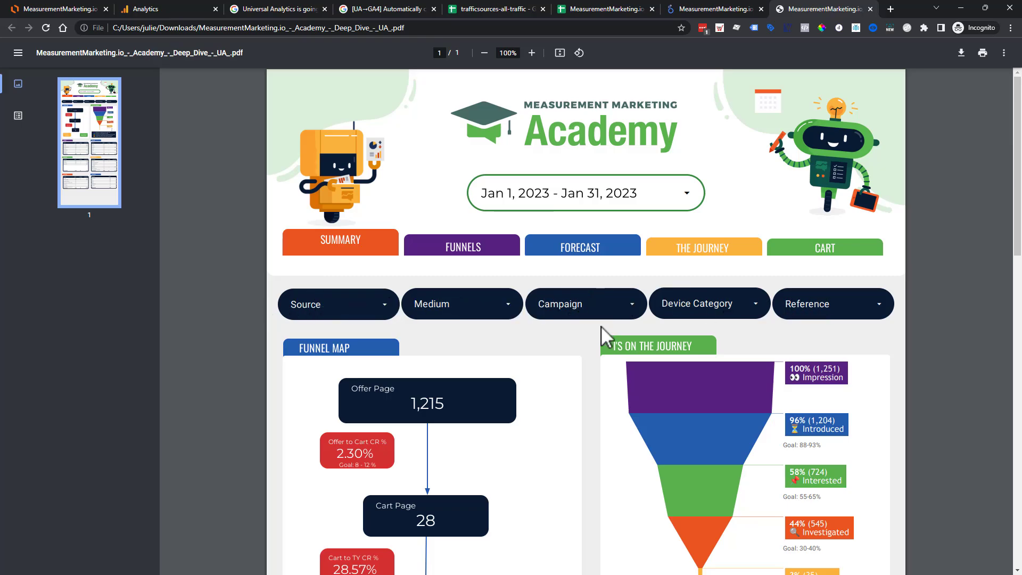
scroll(828, 303, down, 4)
scroll(862, 319, up, 4)
scroll(616, 210, down, 3)
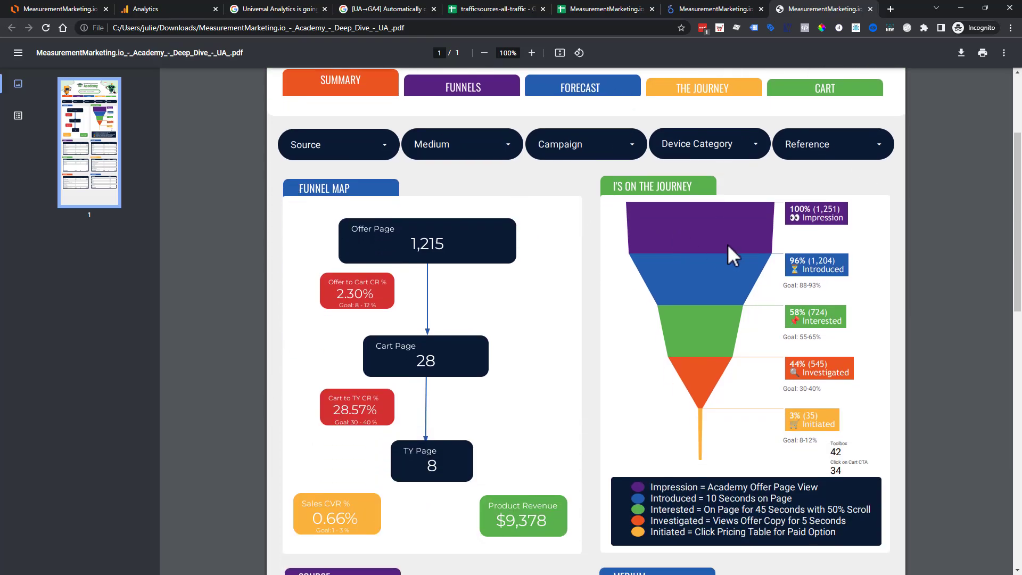
scroll(693, 223, down, 9)
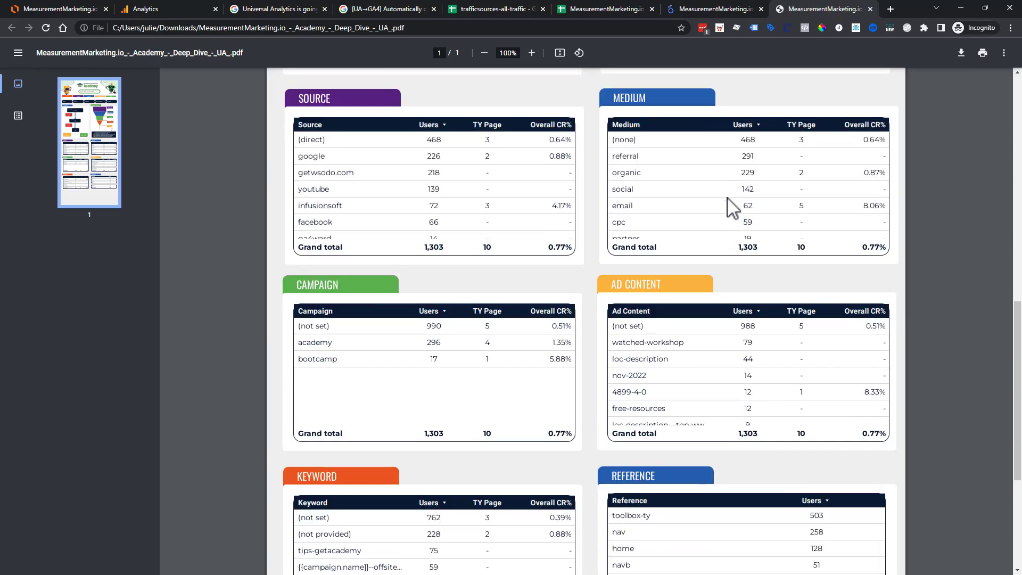
scroll(733, 207, down, 3)
scroll(513, 268, up, 9)
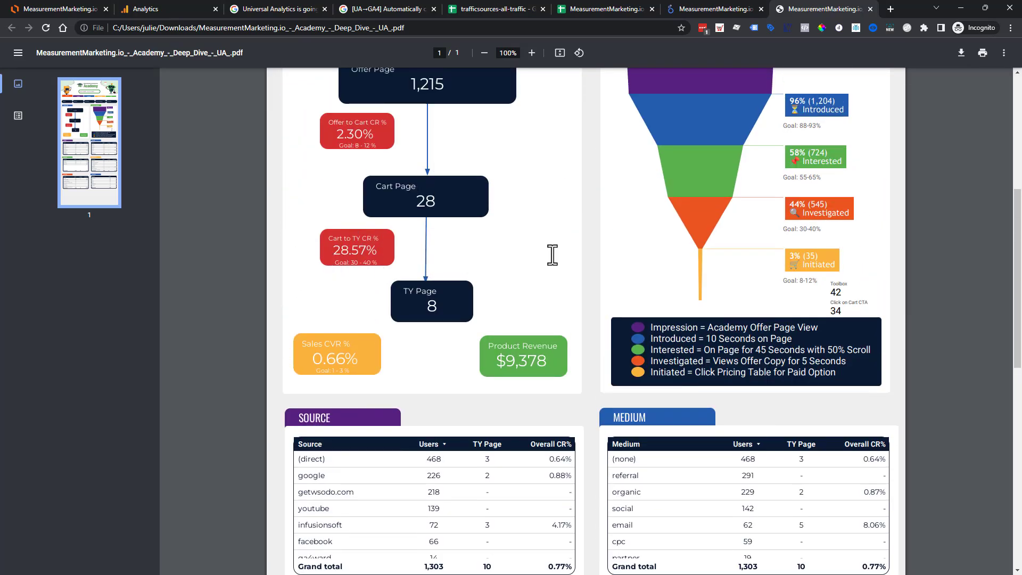
scroll(607, 360, down, 6)
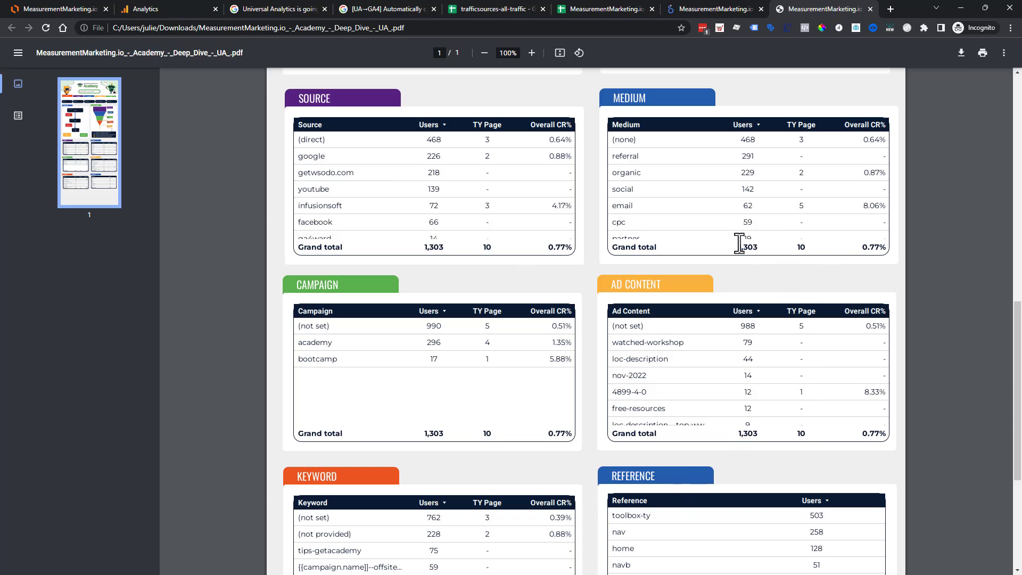
scroll(734, 240, up, 1)
scroll(721, 228, up, 8)
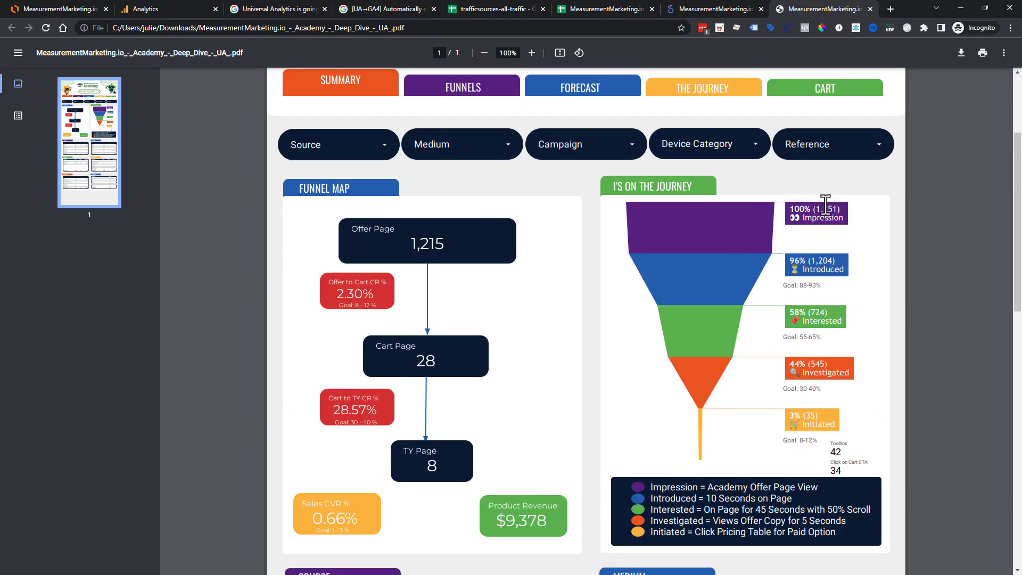
scroll(821, 207, up, 3)
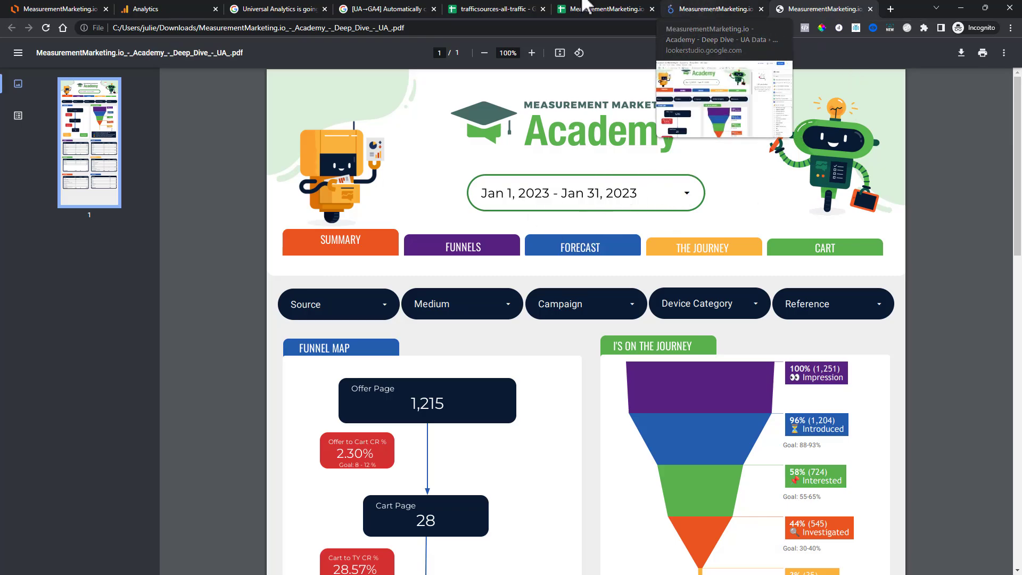
In the Lucidchart workflow diagram, drag the blank rectangle right to uncover the Sheets GA Extension box.
click(32, 9)
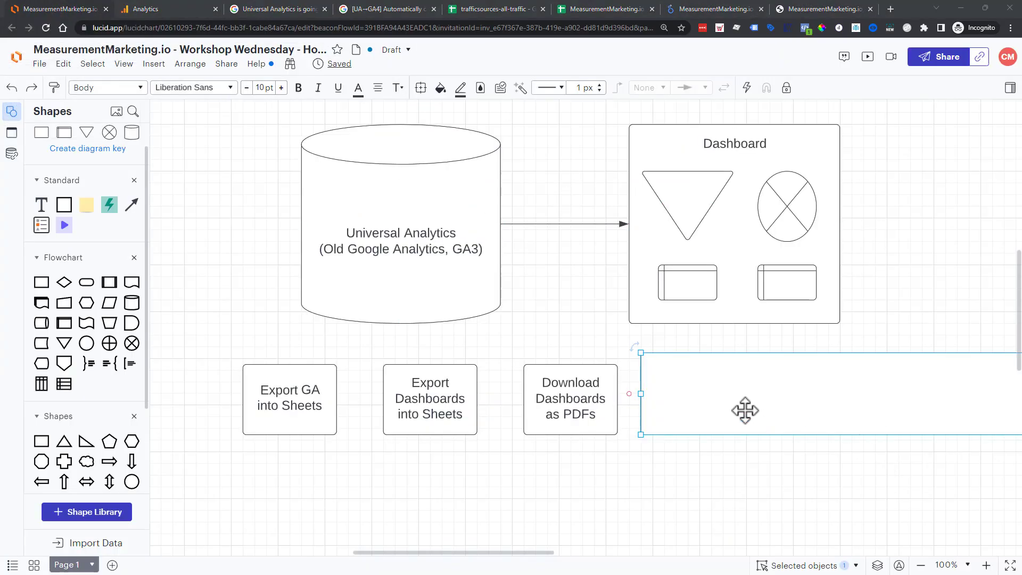
drag(721, 393, 853, 396)
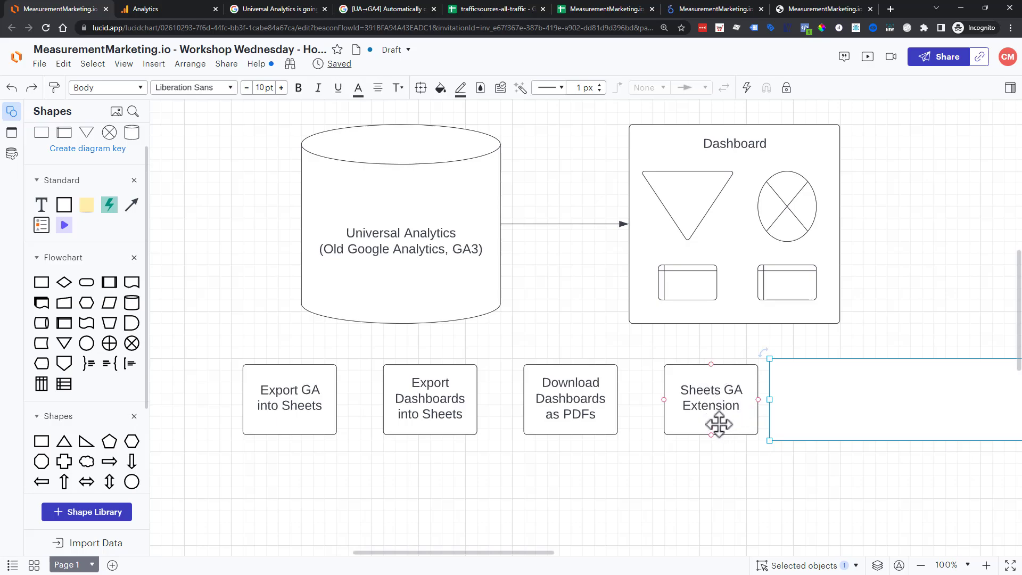
Go to the blank 'How to Backup Your Old GA4 Data' spreadsheet and show its Extensions menu.
click(600, 10)
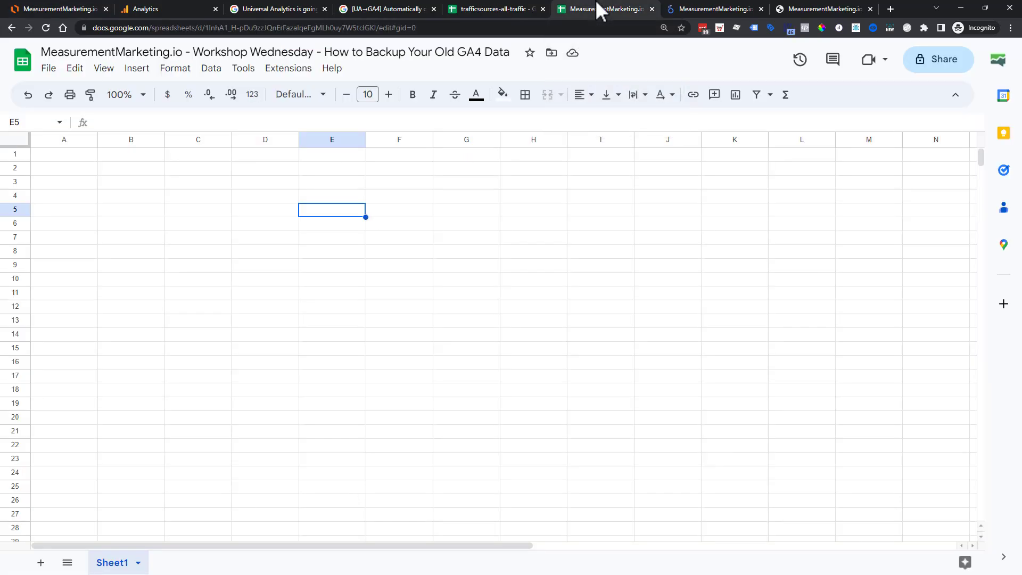
click(282, 69)
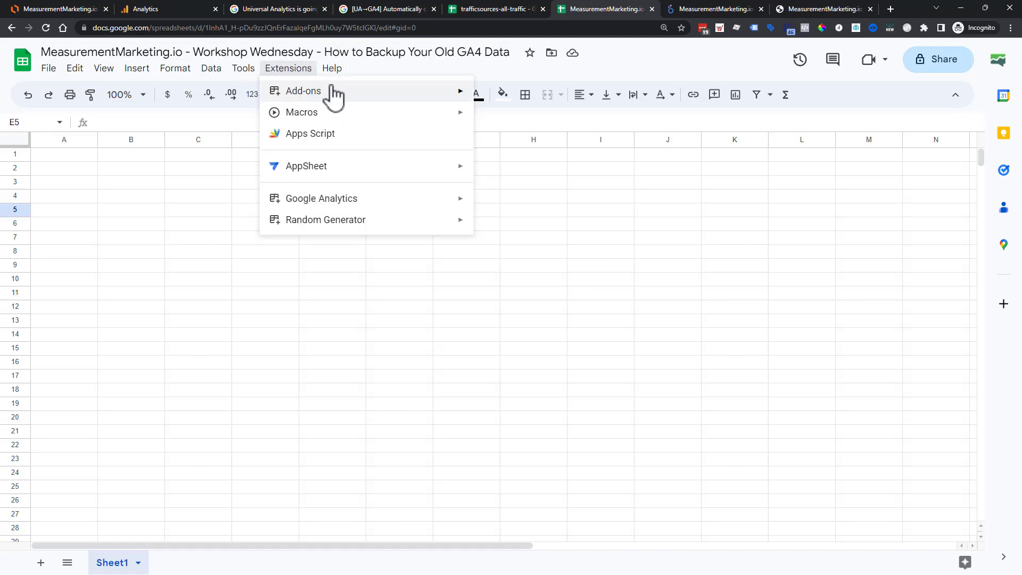
mouse_move(274, 95)
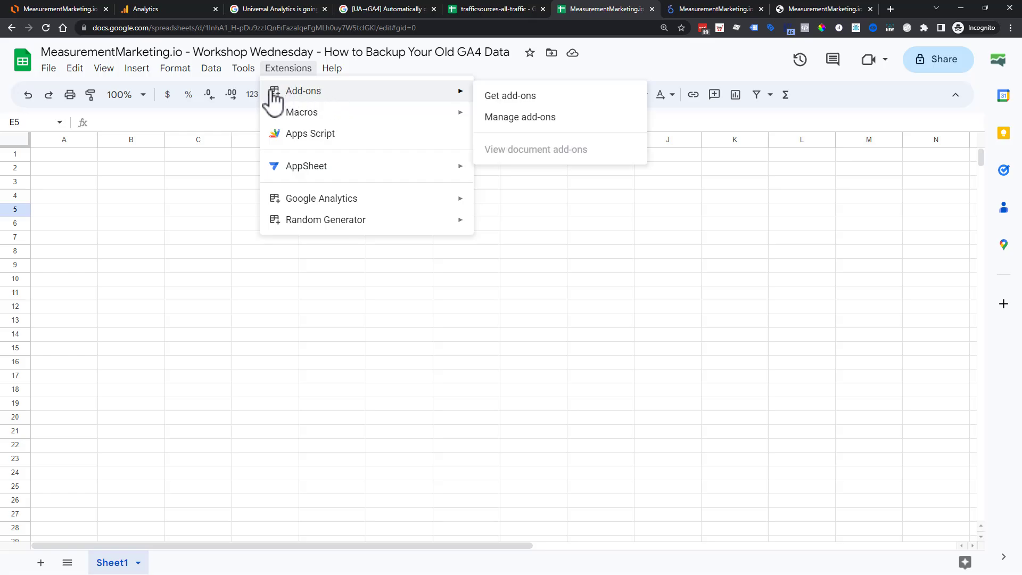
click(525, 99)
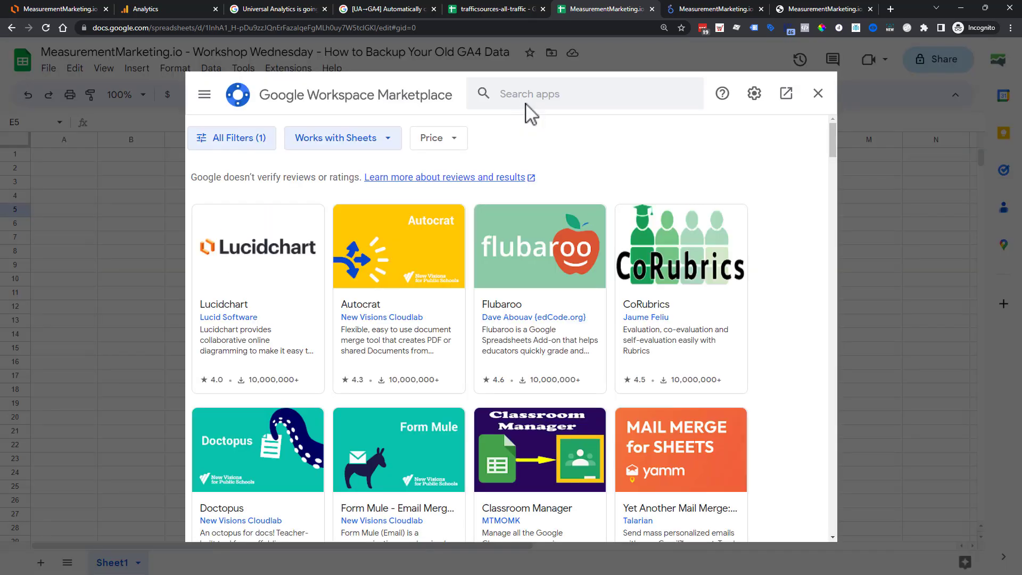
click(549, 99)
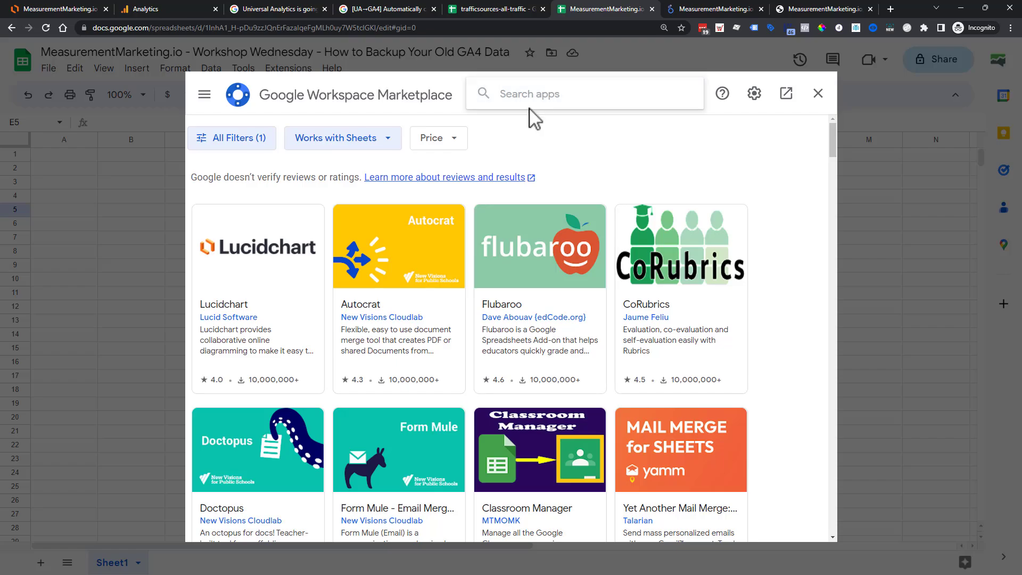
text(google analyti)
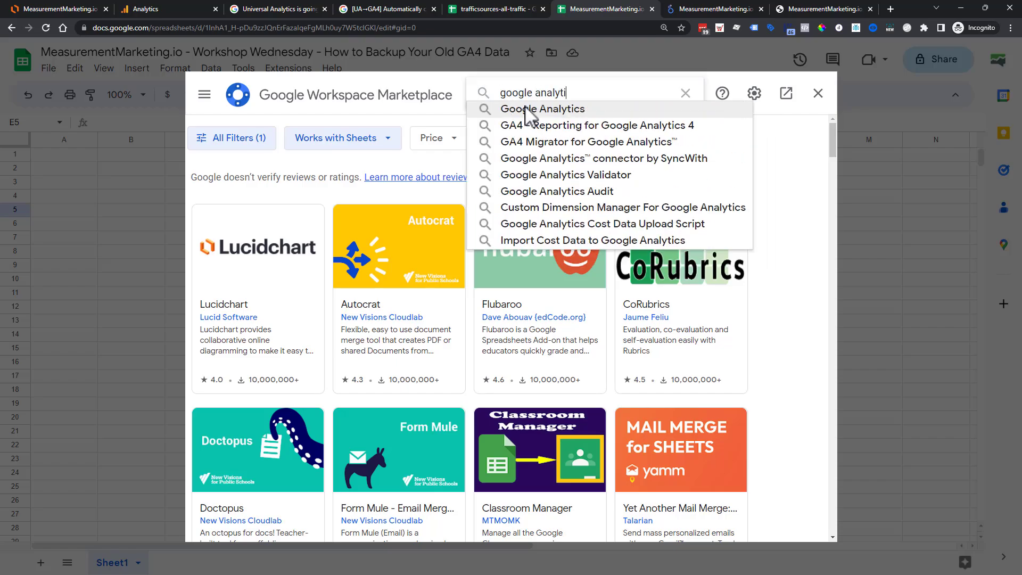
click(531, 109)
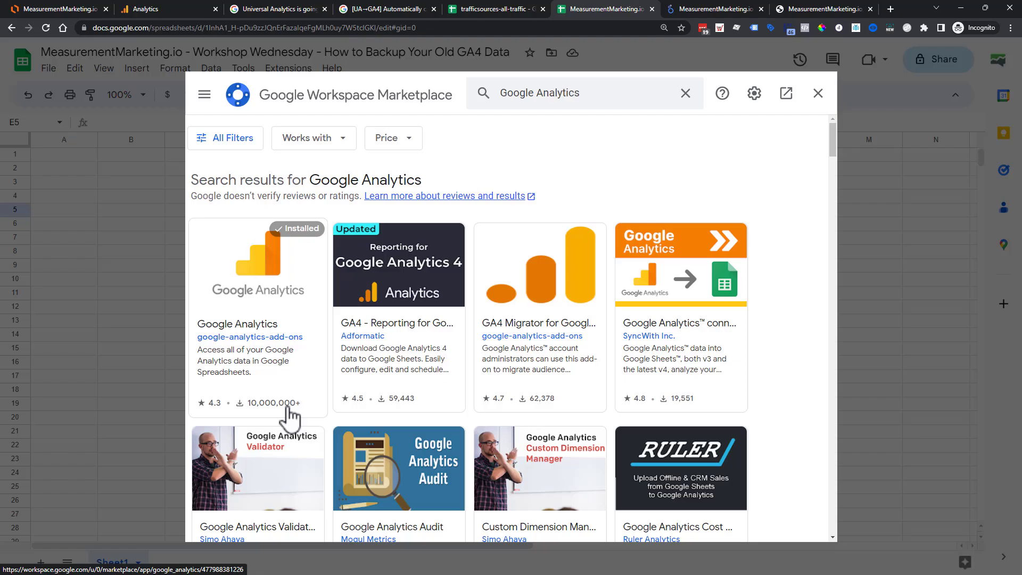
click(820, 94)
click(276, 70)
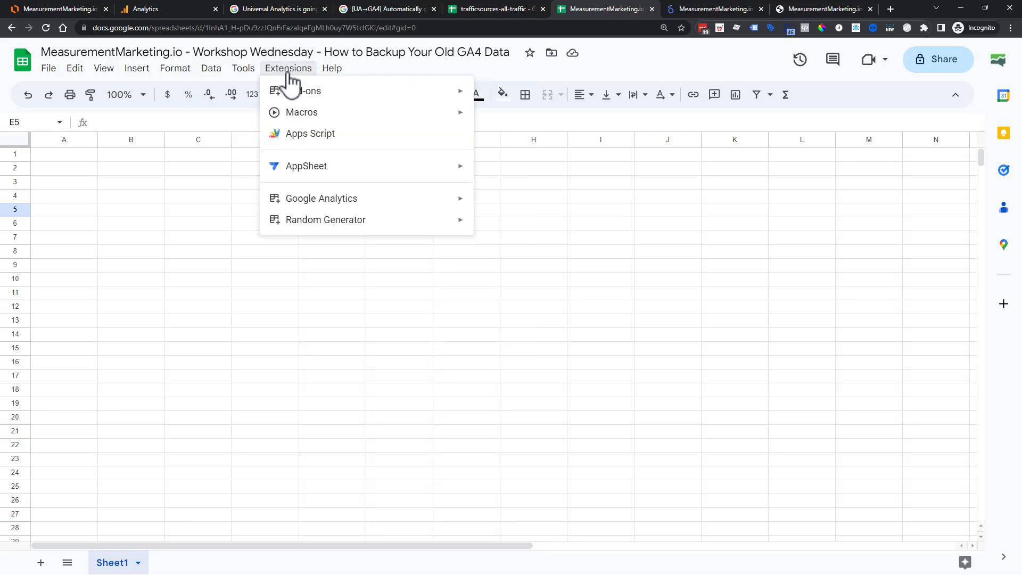
Start a new report via Extensions > Google Analytics > Create new report.
mouse_move(317, 203)
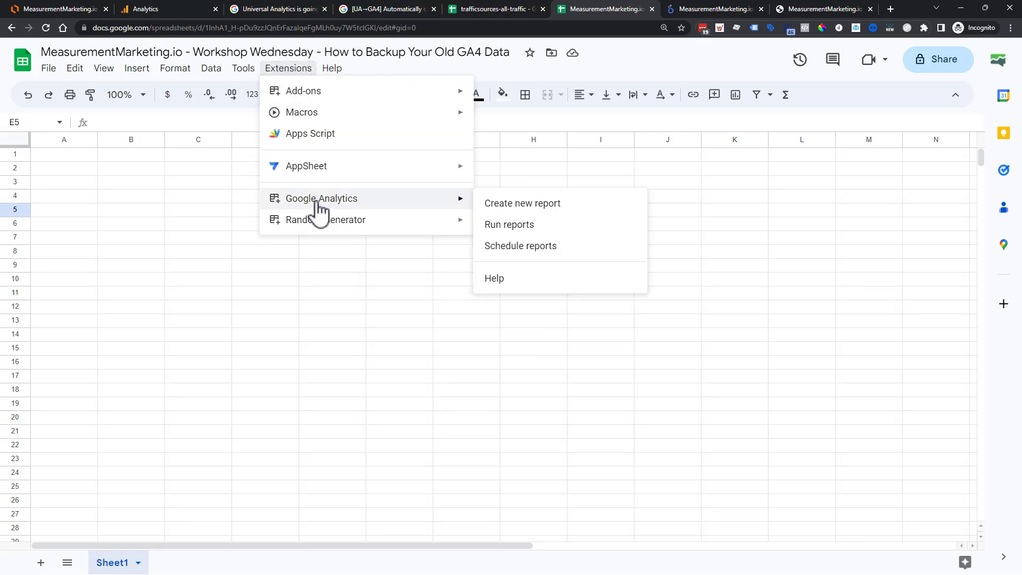
click(554, 209)
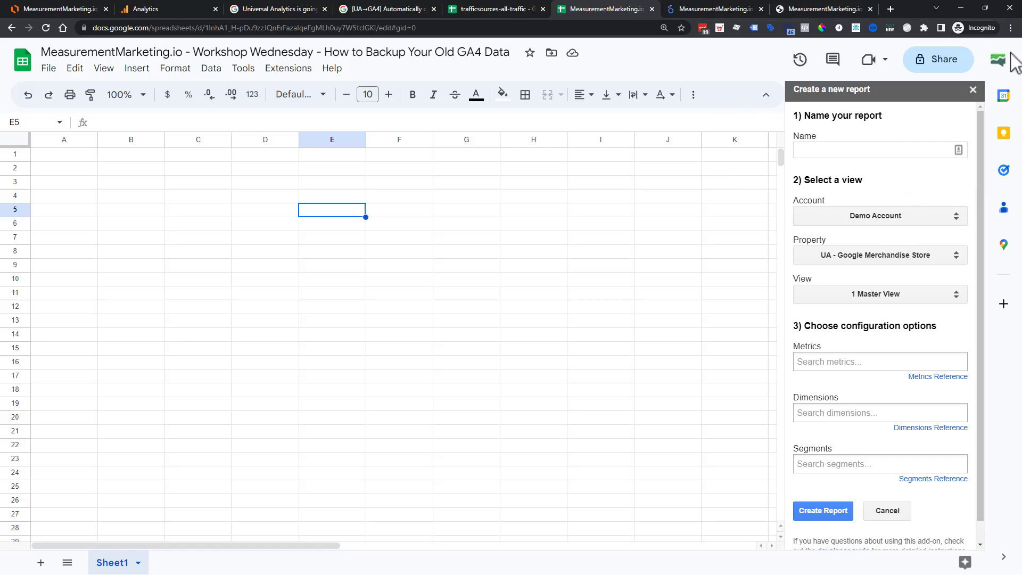
Name the report Source/Medium Report and add Users as a metric.
click(932, 151)
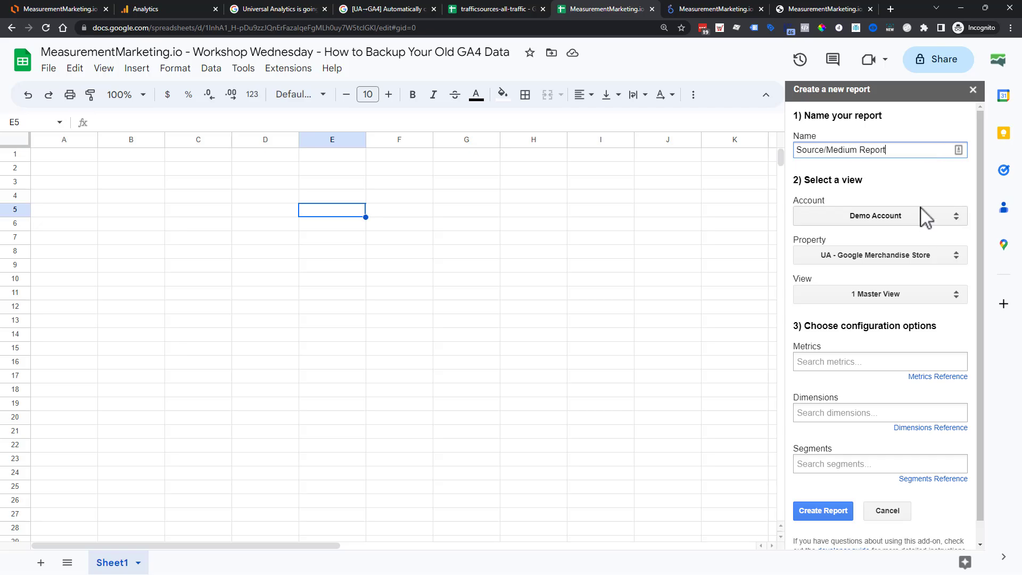
scroll(910, 327, down, 1)
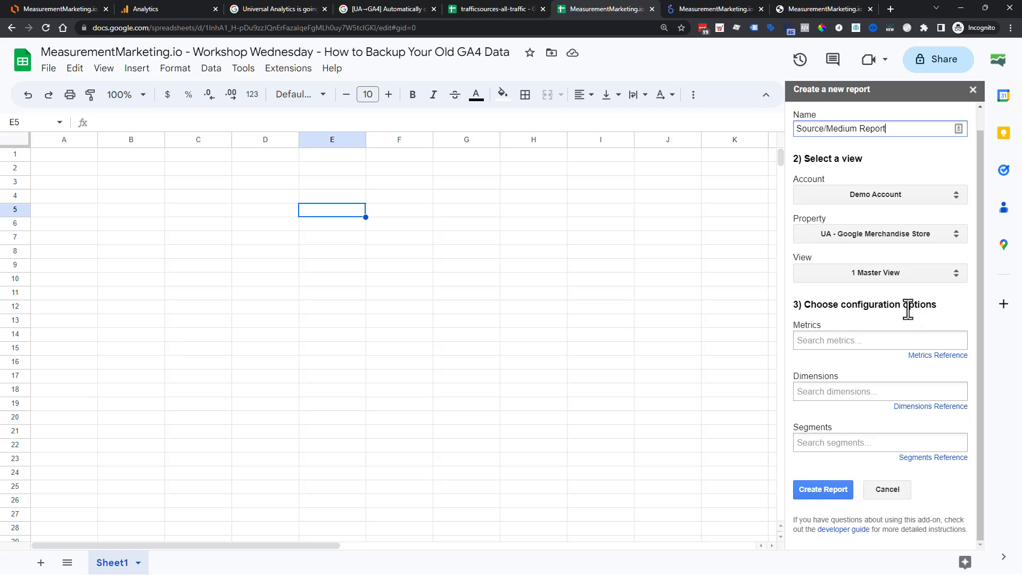
click(874, 341)
click(859, 378)
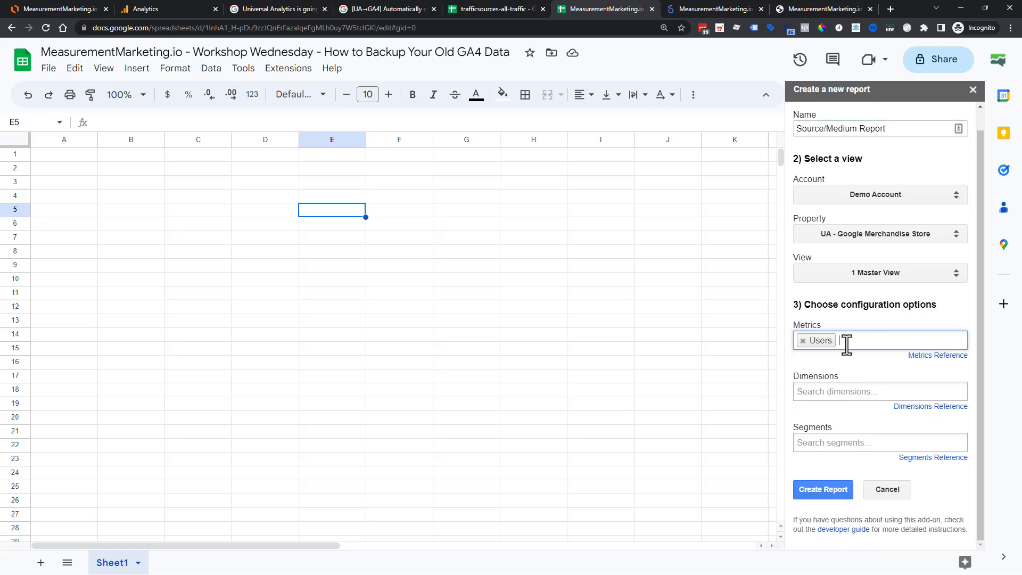
Add Source / Medium as the dimension and Revenue as a second metric.
click(850, 386)
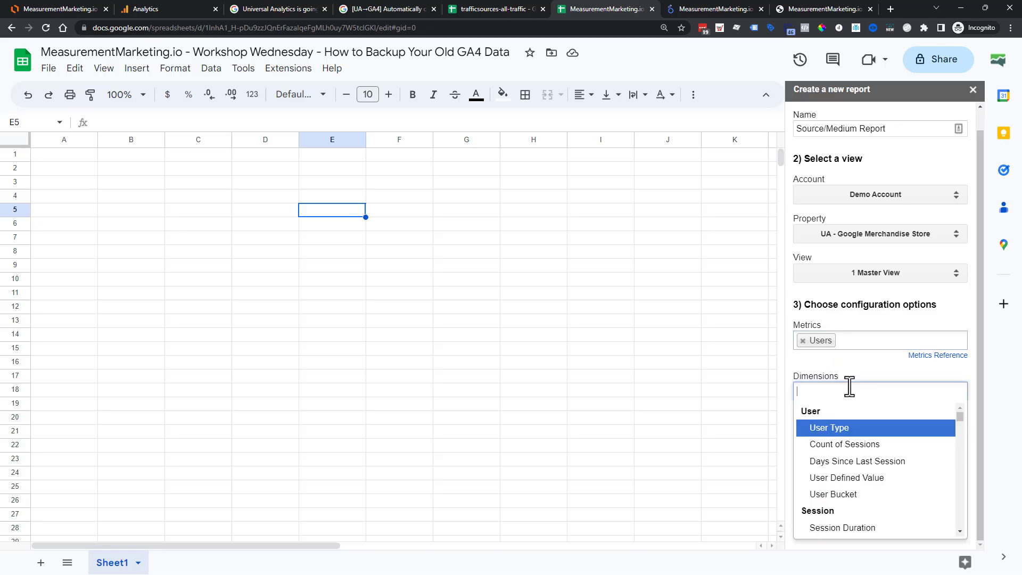
text(source)
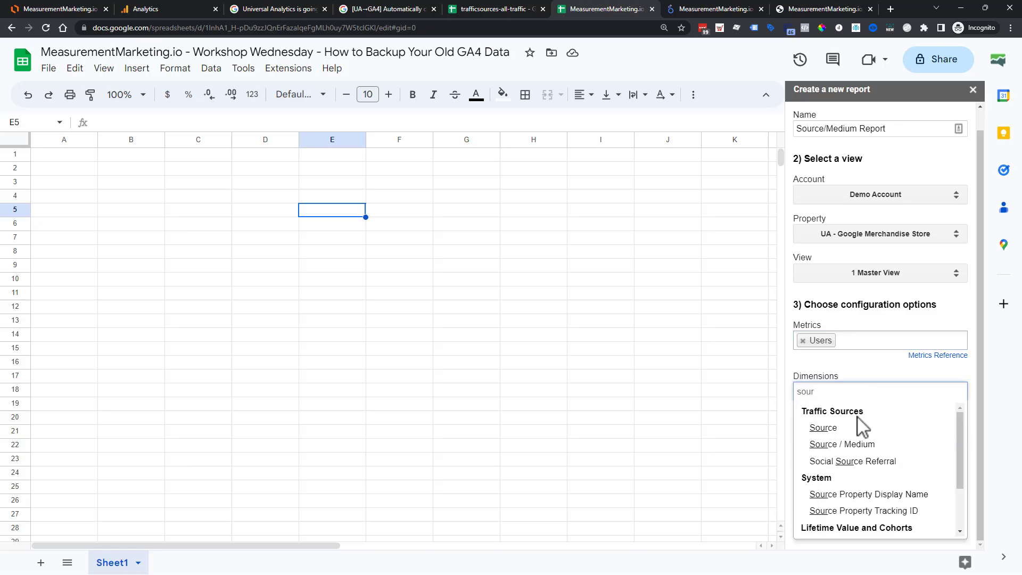
click(861, 443)
click(866, 340)
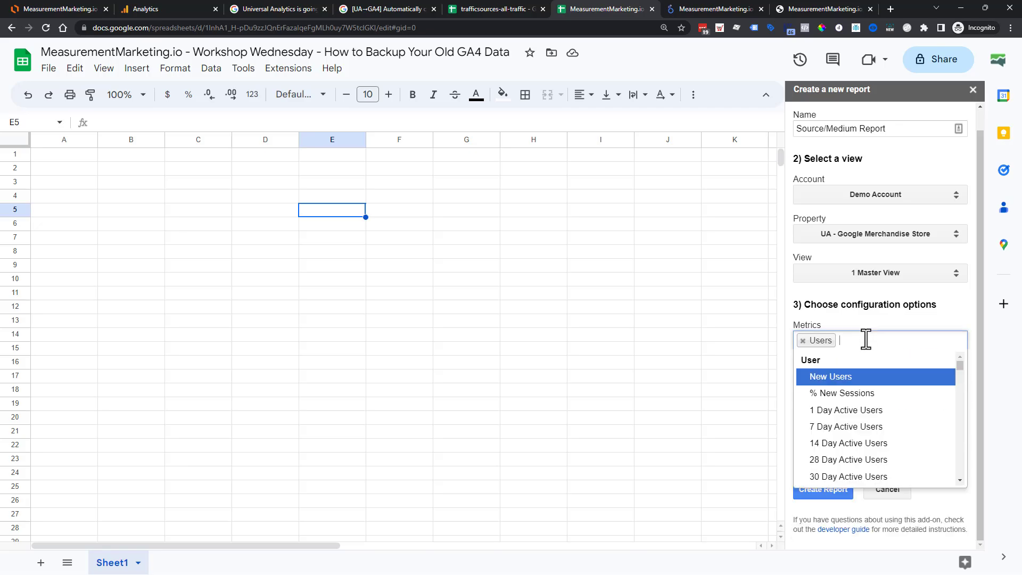
text(rev)
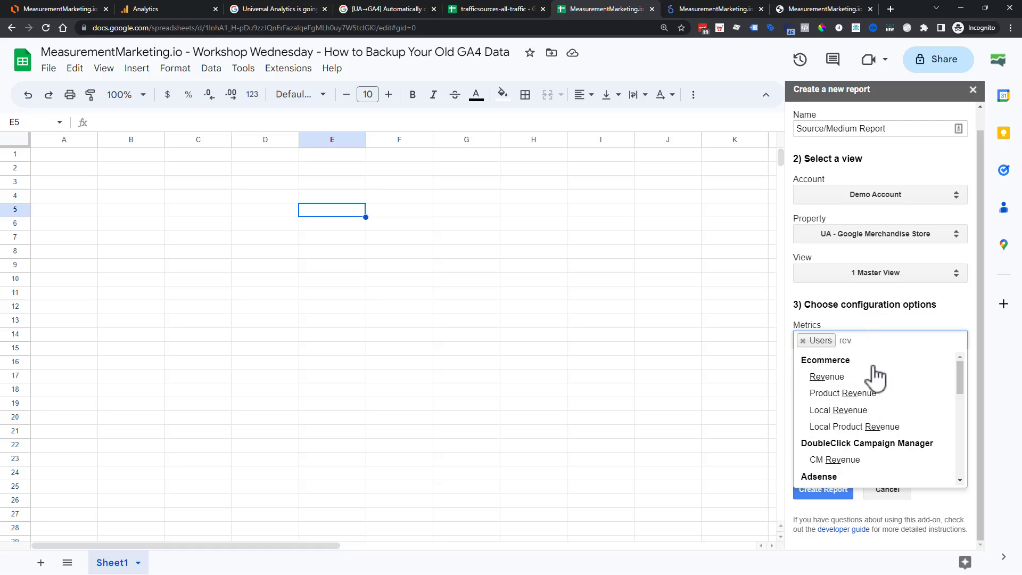
click(877, 381)
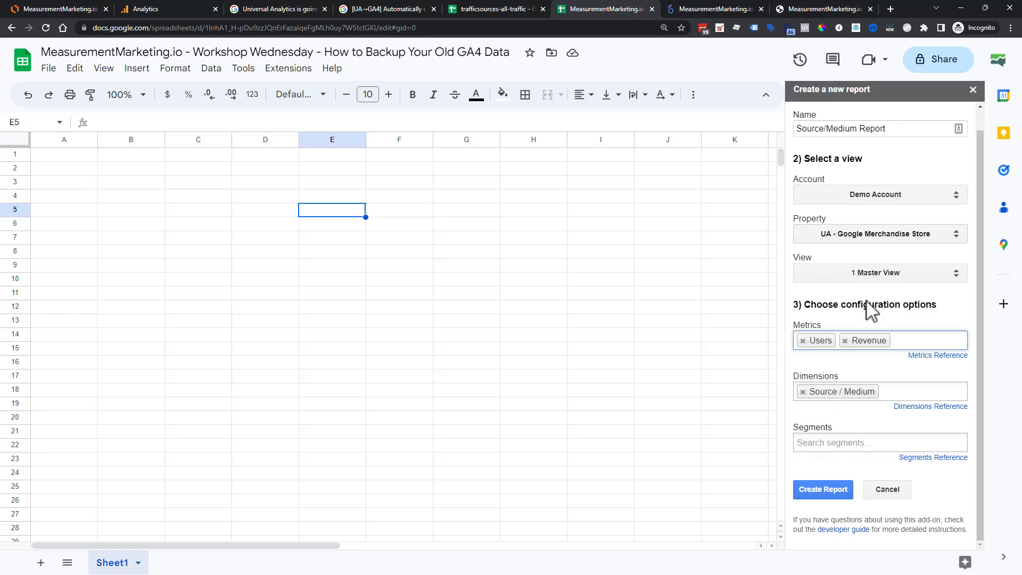
Inspect the All W.I.N. Courses: Offer > Cart > TY segment's conditions in Universal Analytics, then return to Sheets.
click(174, 7)
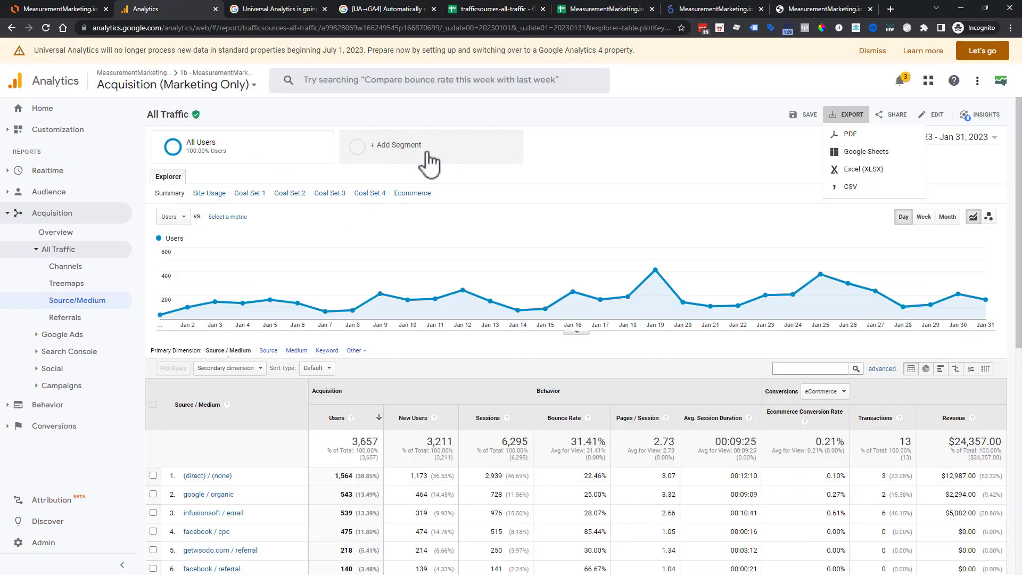
click(492, 159)
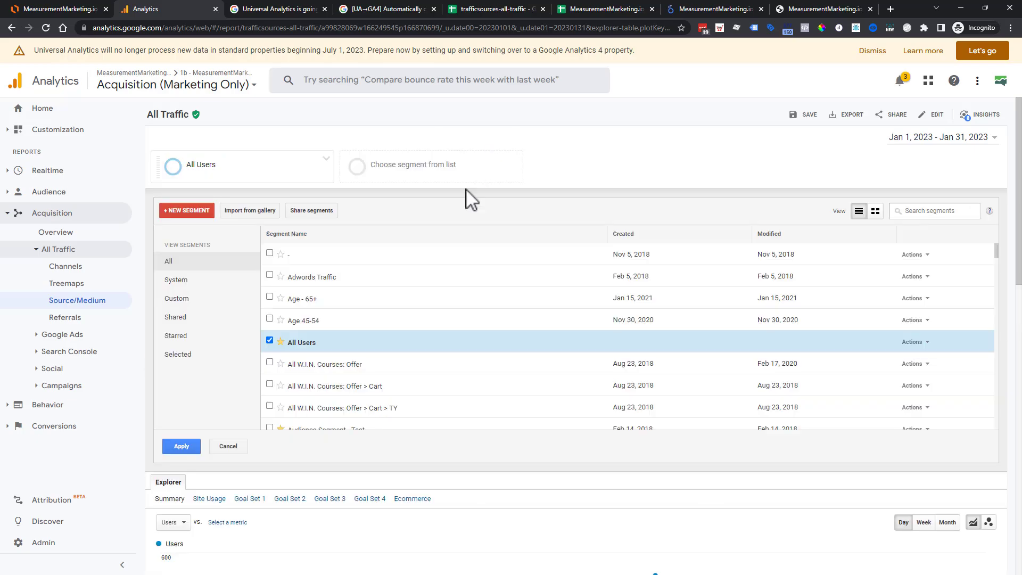
scroll(333, 328, down, 1)
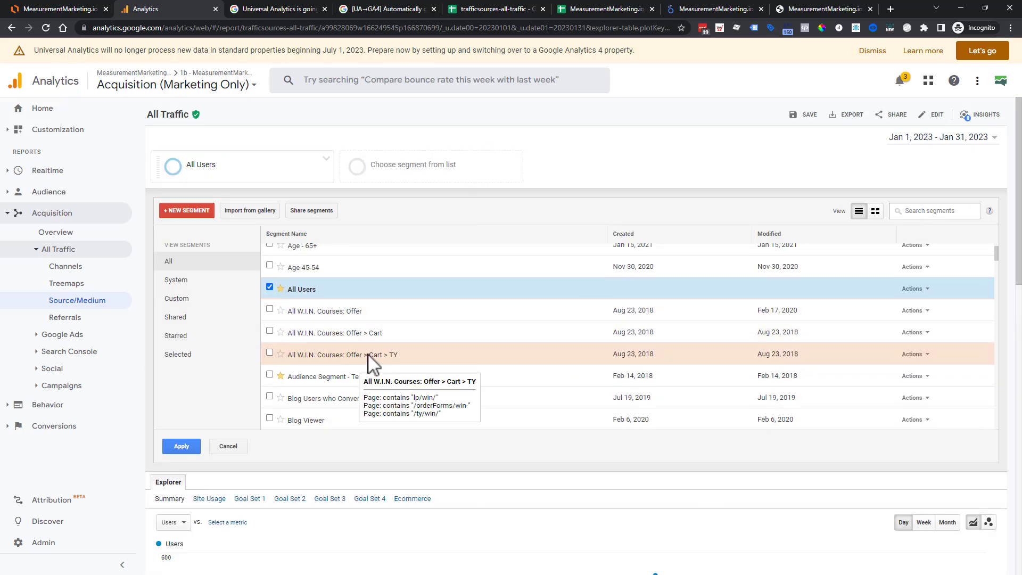
click(312, 357)
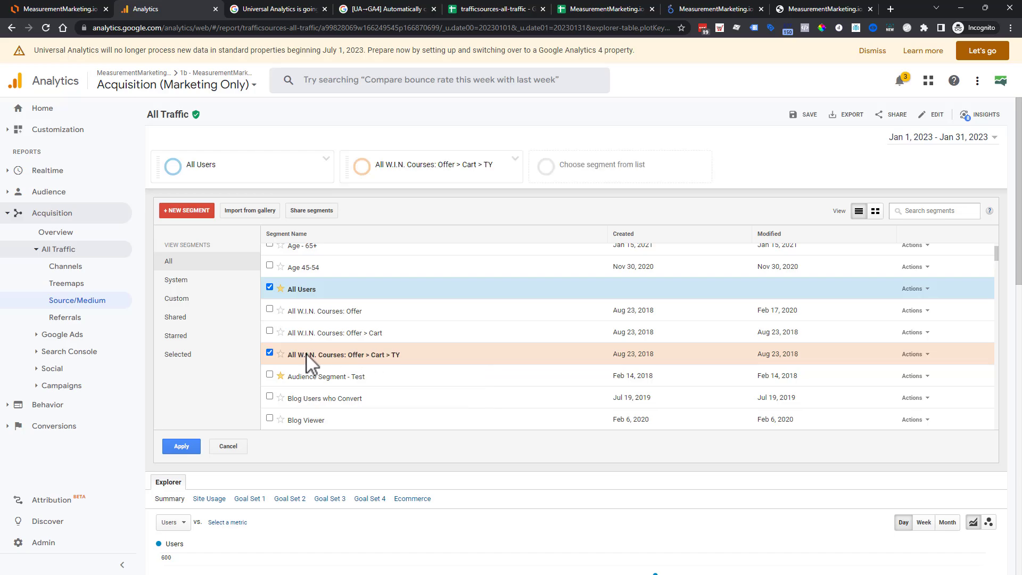
click(913, 354)
click(917, 365)
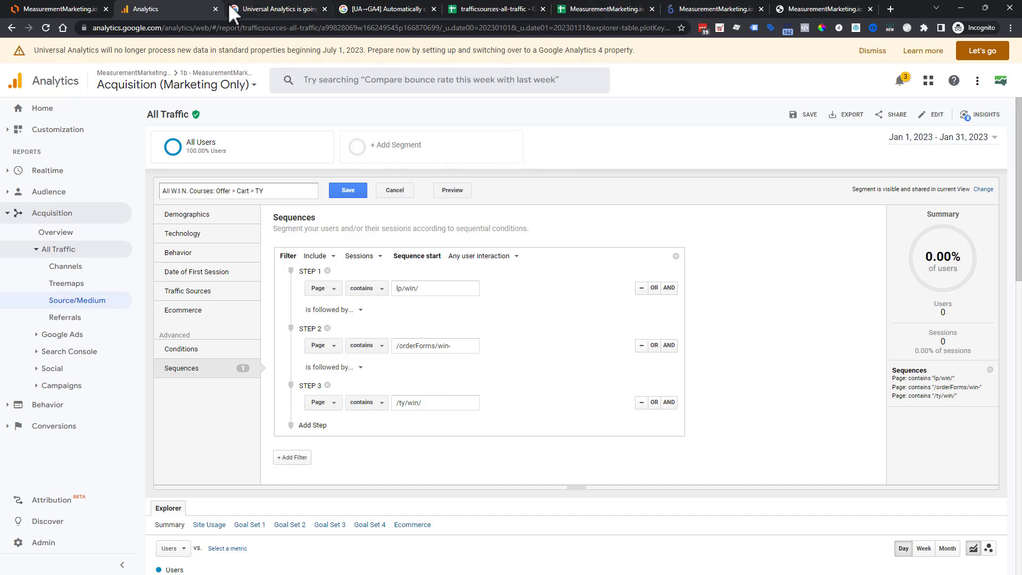
click(608, 6)
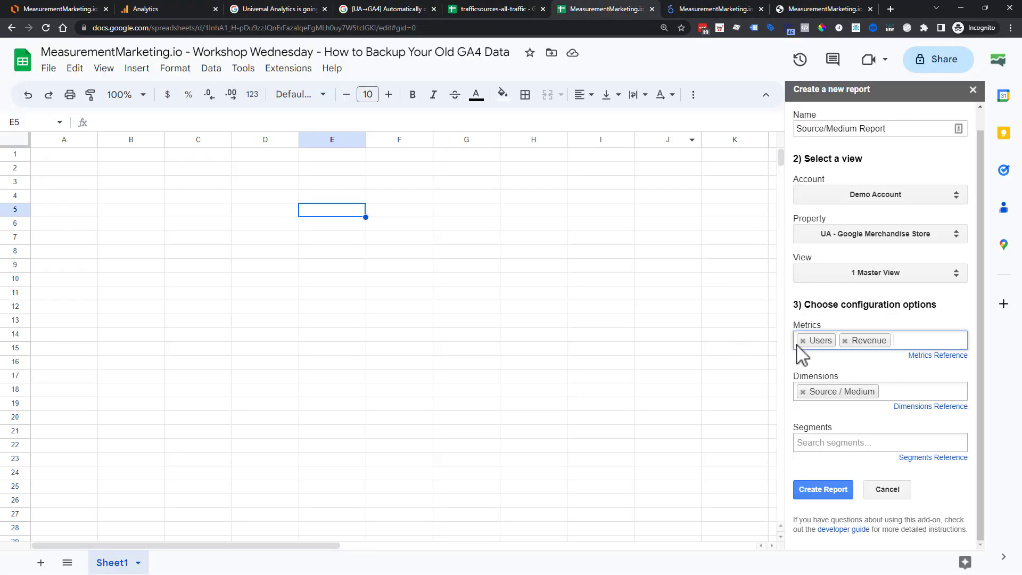
Create the Report Configuration sheet and set B4 to 1-1-2023 and B5 to 1-31-2023.
click(830, 487)
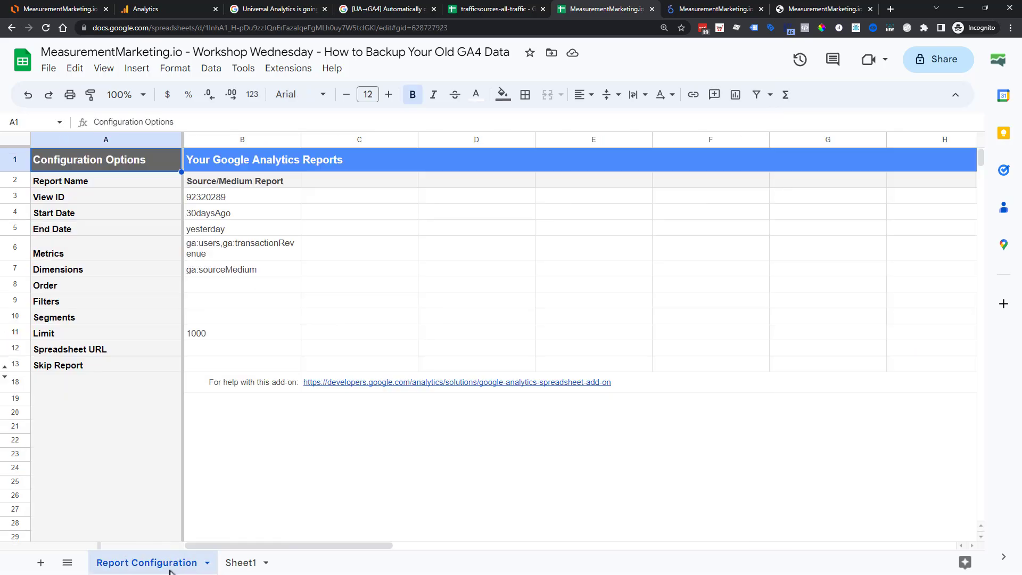
click(239, 215)
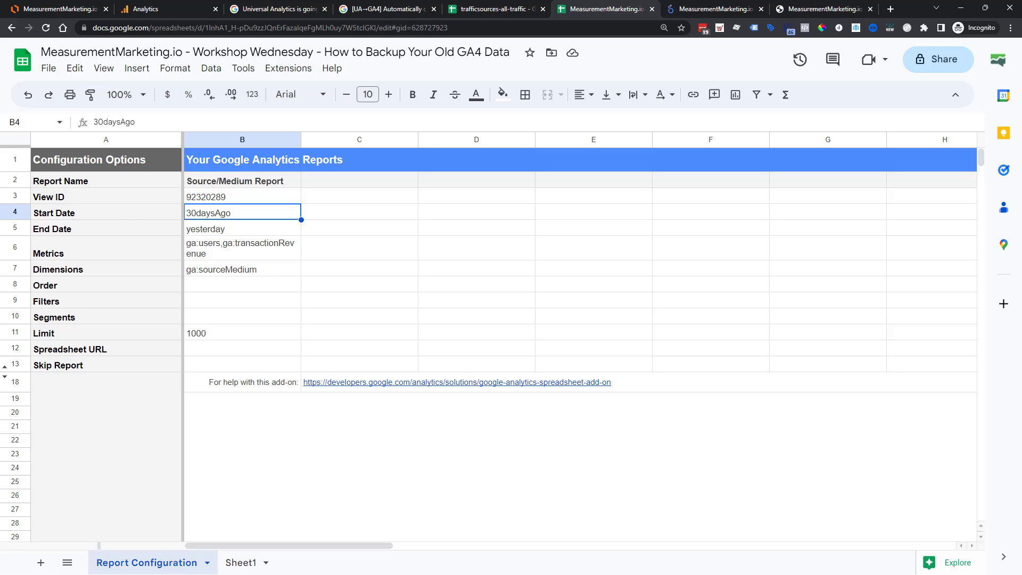
text(1-1-2023)
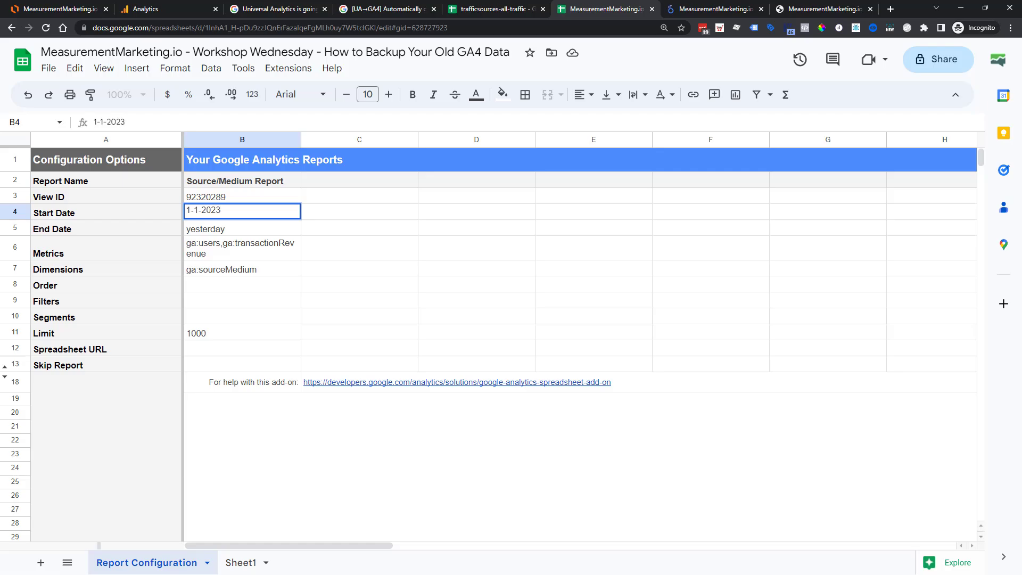
key(Return)
text(1-31-2023)
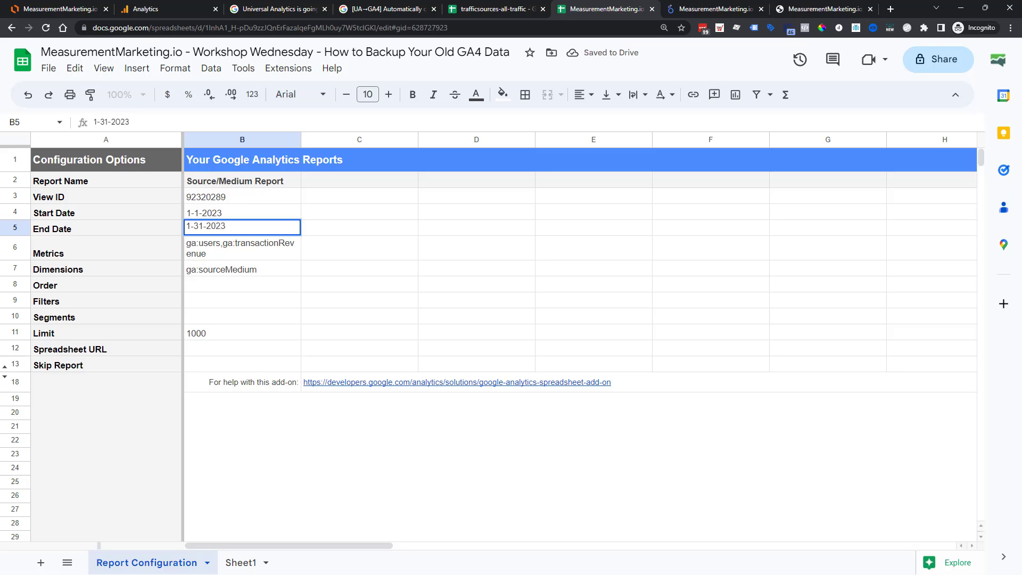
click(393, 270)
drag(269, 215, 270, 232)
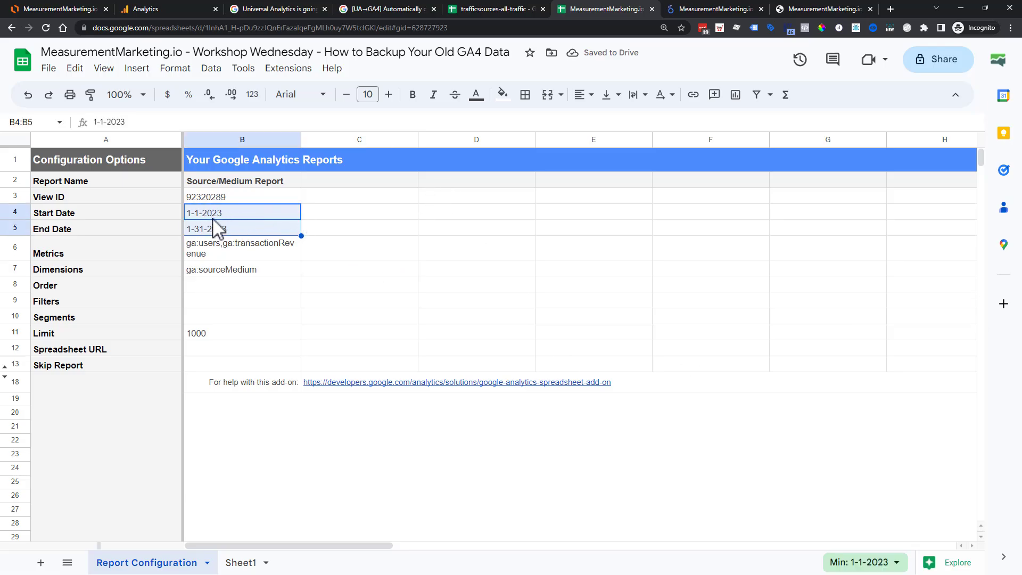
Append ' - January' to the report name in B2.
click(261, 180)
click(245, 122)
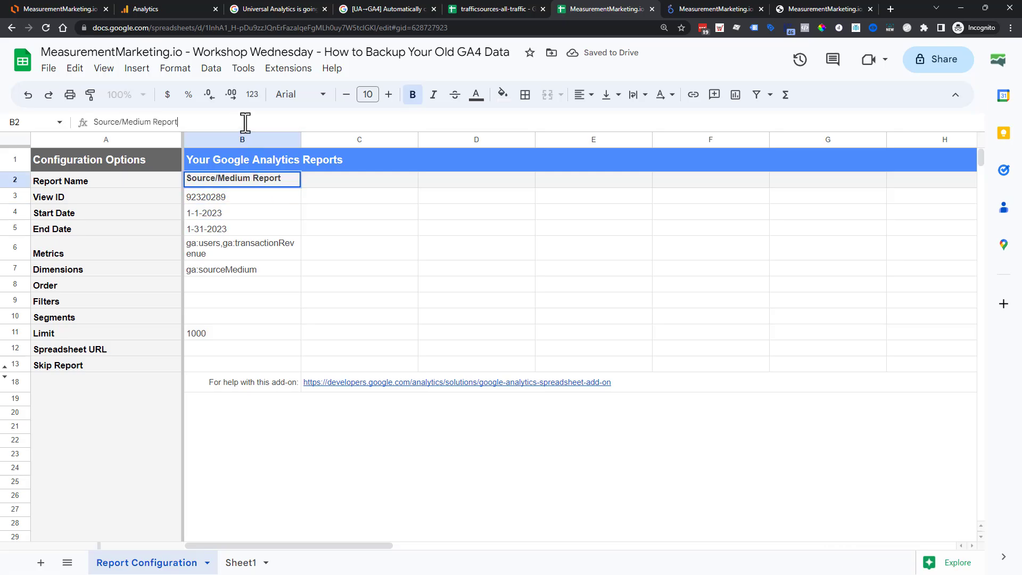
text(- Januar)
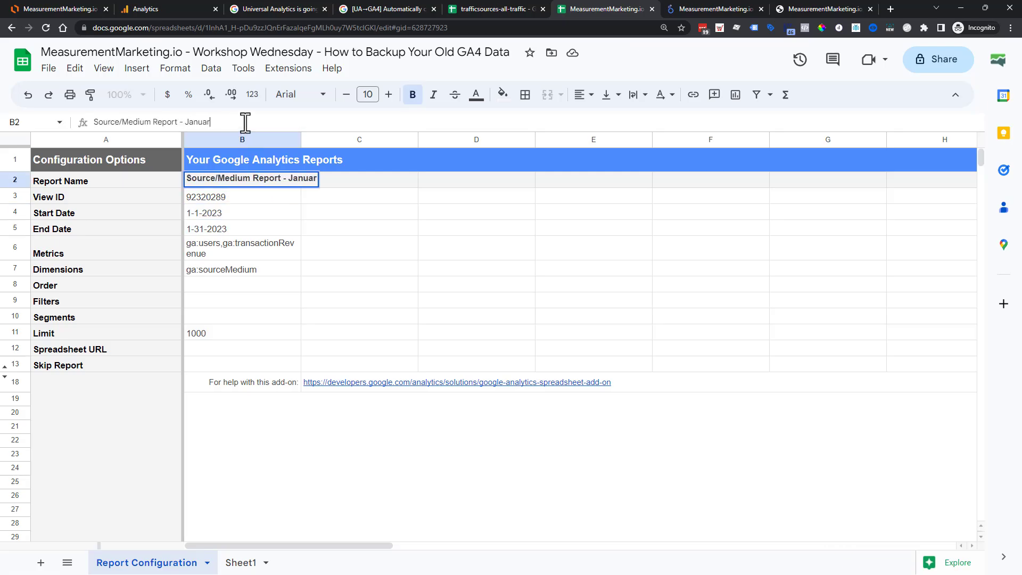
text(y)
click(477, 277)
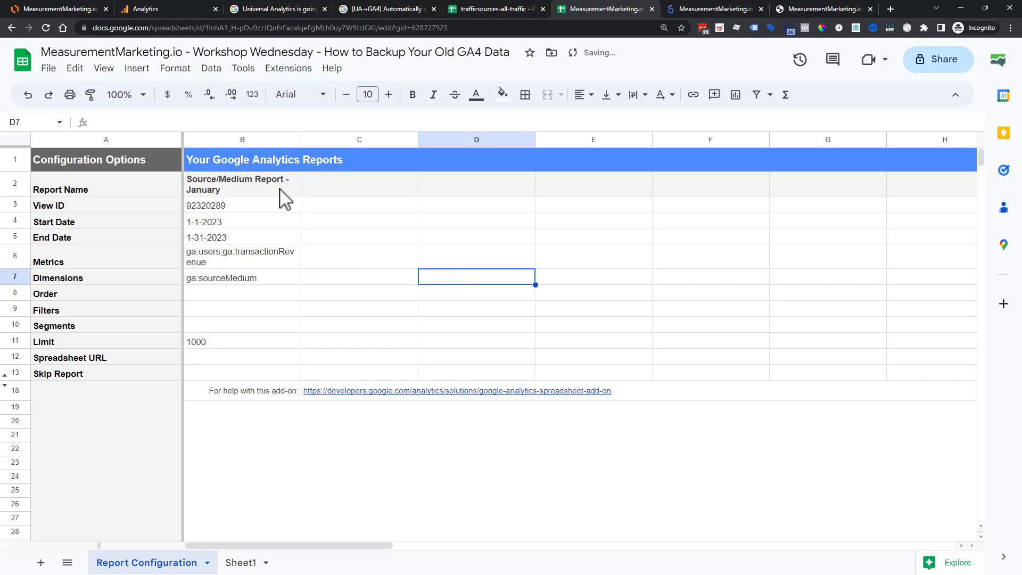
Run the configured Google Analytics reports and dismiss the insufficient-permissions error.
click(297, 70)
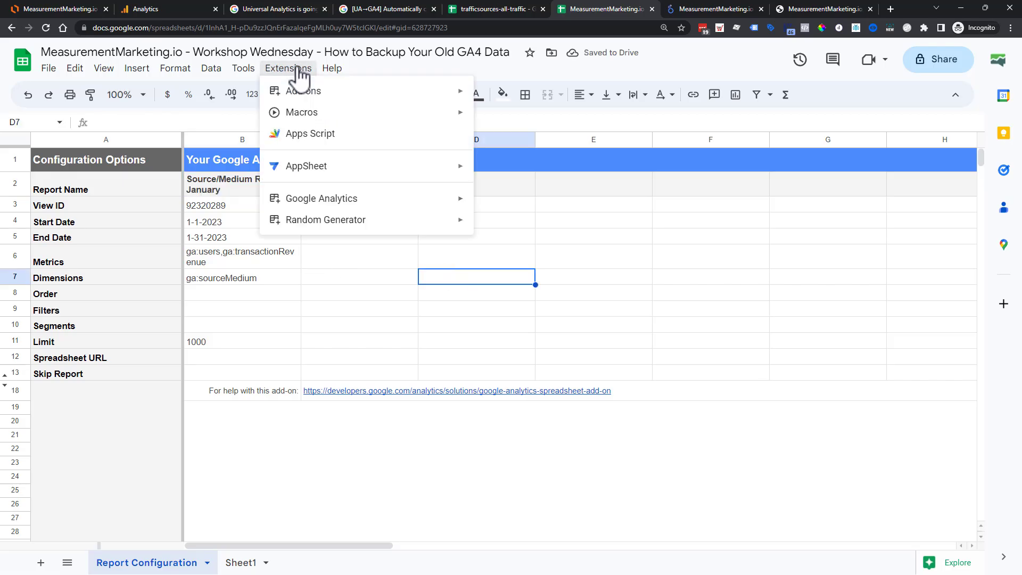
mouse_move(399, 197)
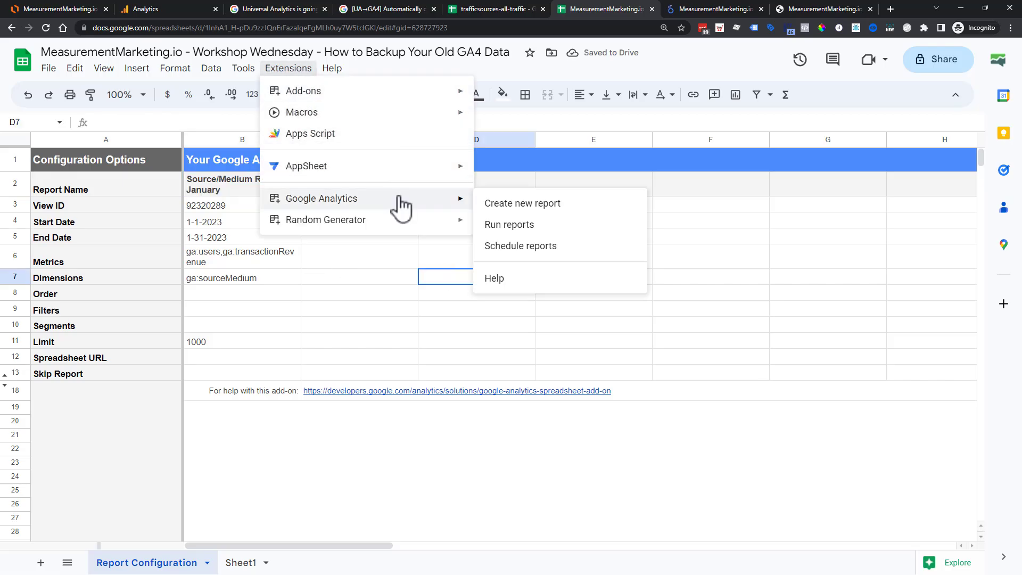
click(509, 225)
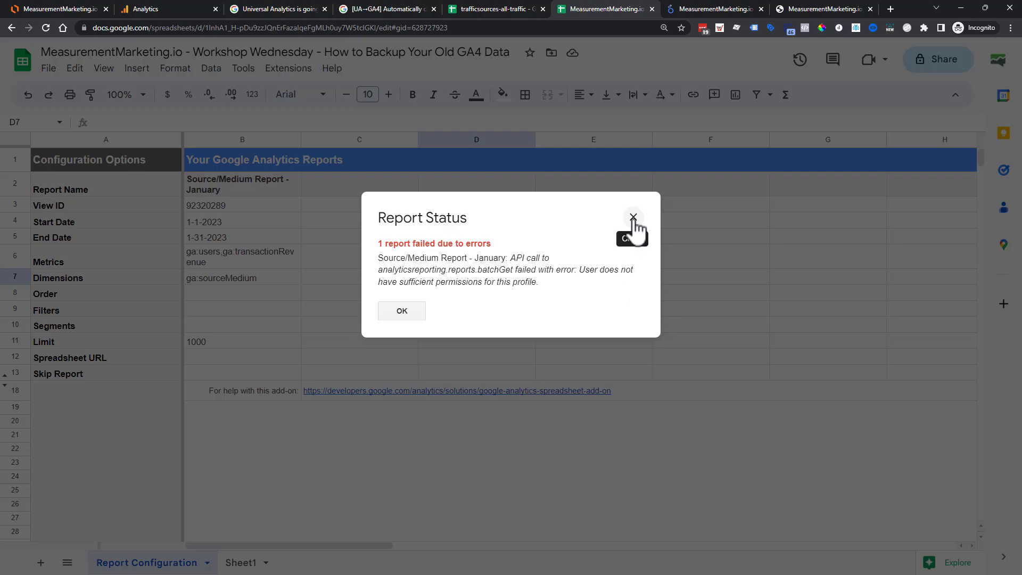
click(401, 312)
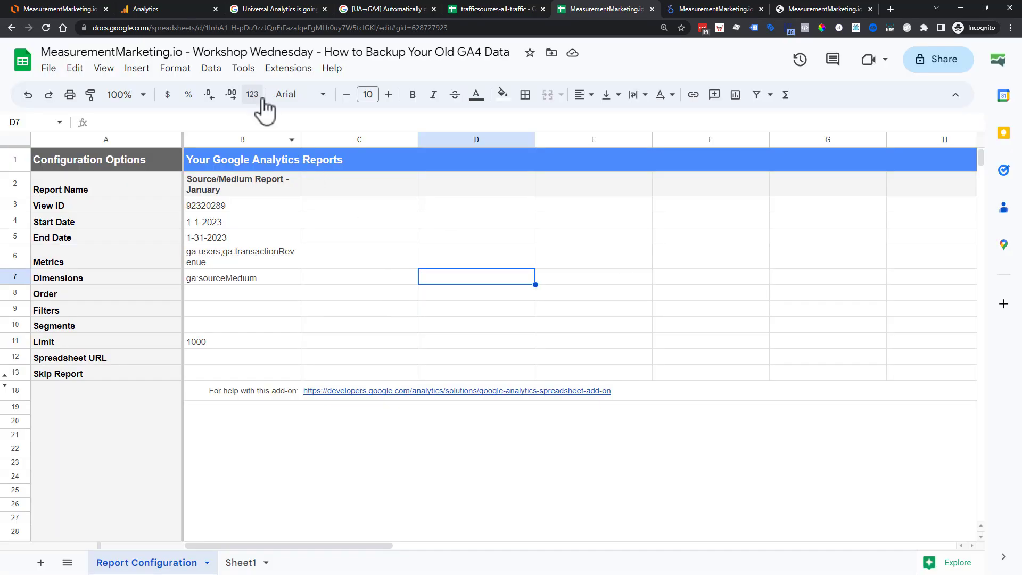
click(288, 69)
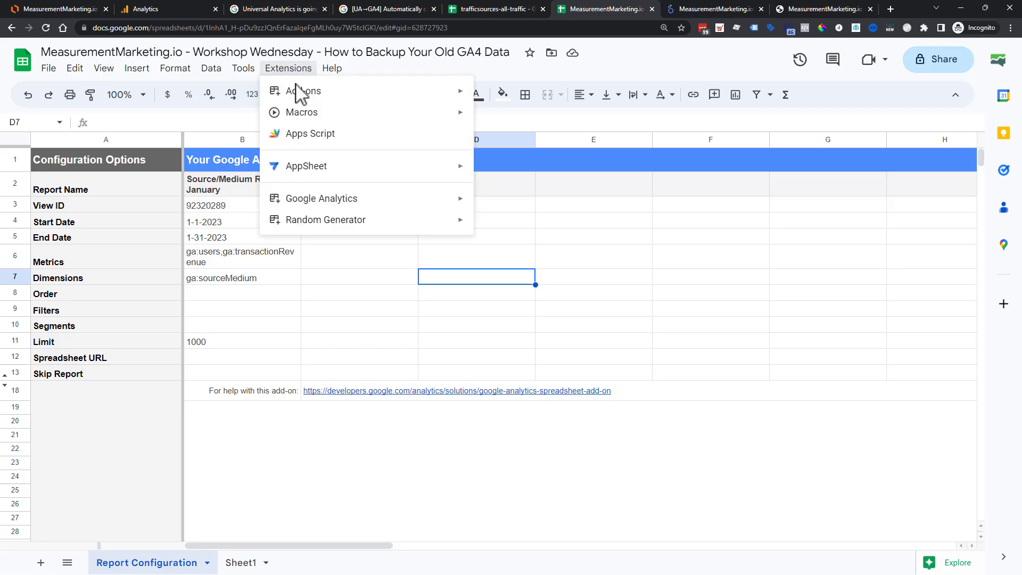
Create a second report configuration for the MeasurementMarketing.io account, giving view ID 166870699.
mouse_move(379, 202)
click(510, 206)
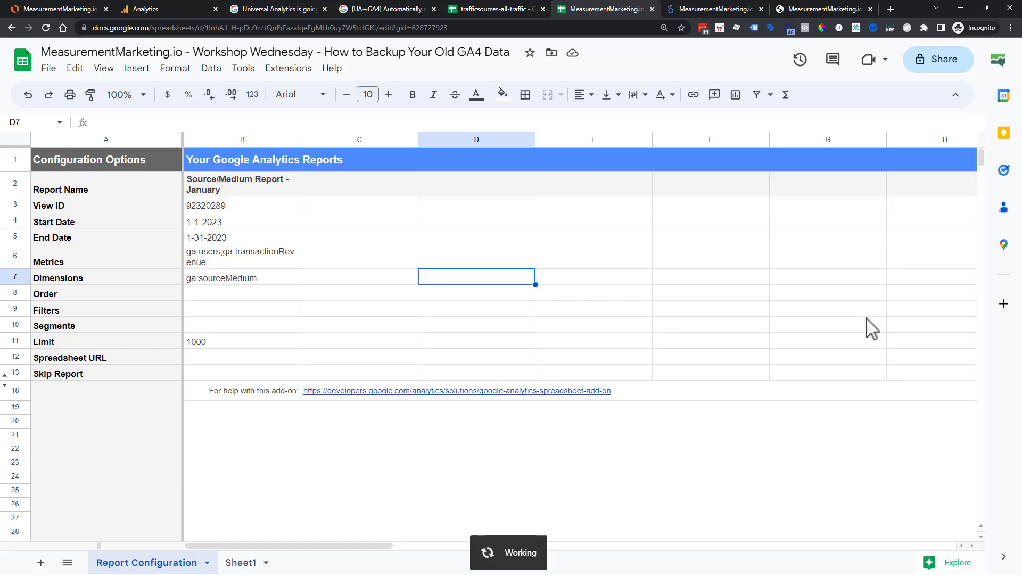
click(922, 216)
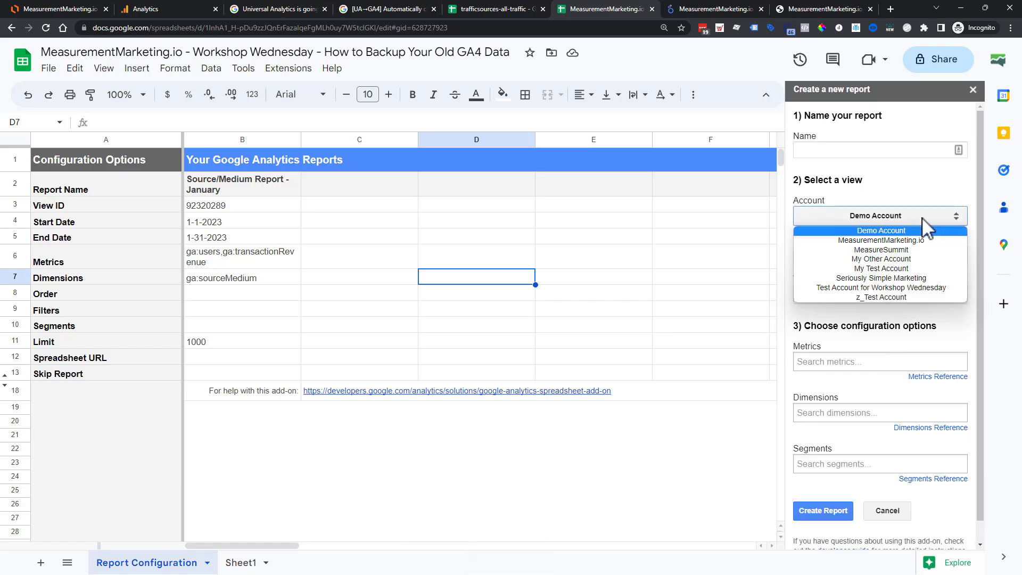
click(925, 240)
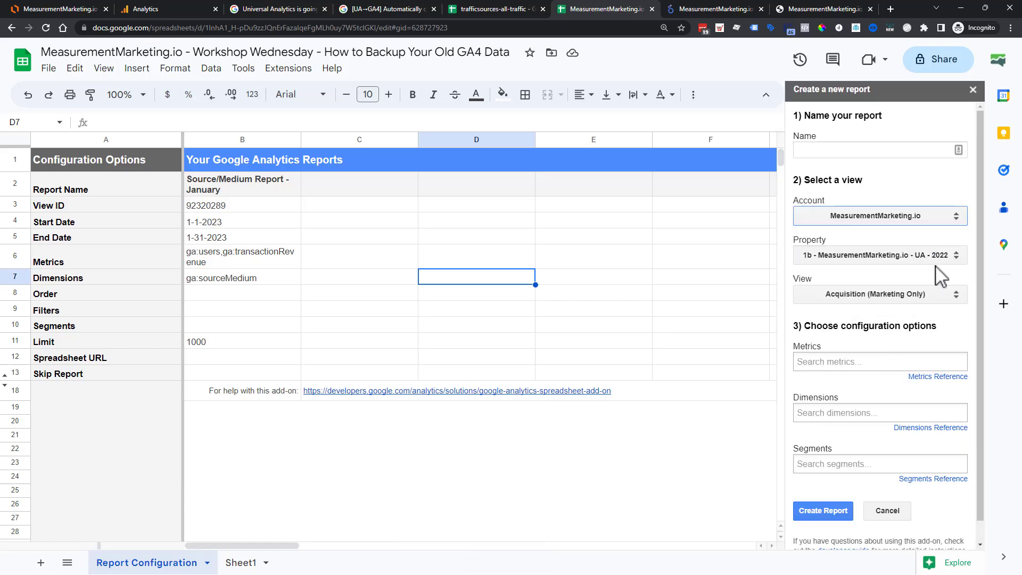
click(841, 360)
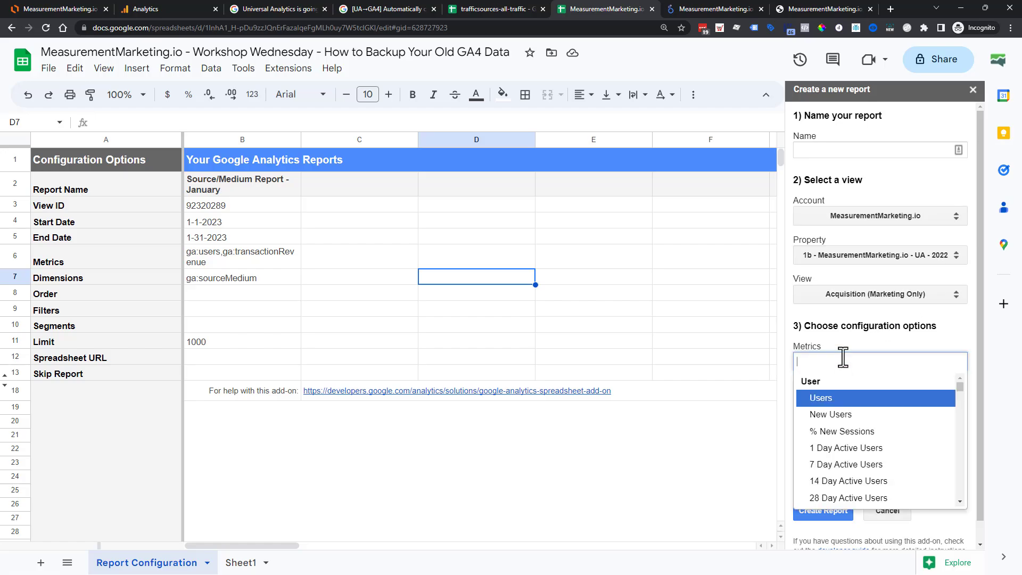
click(843, 511)
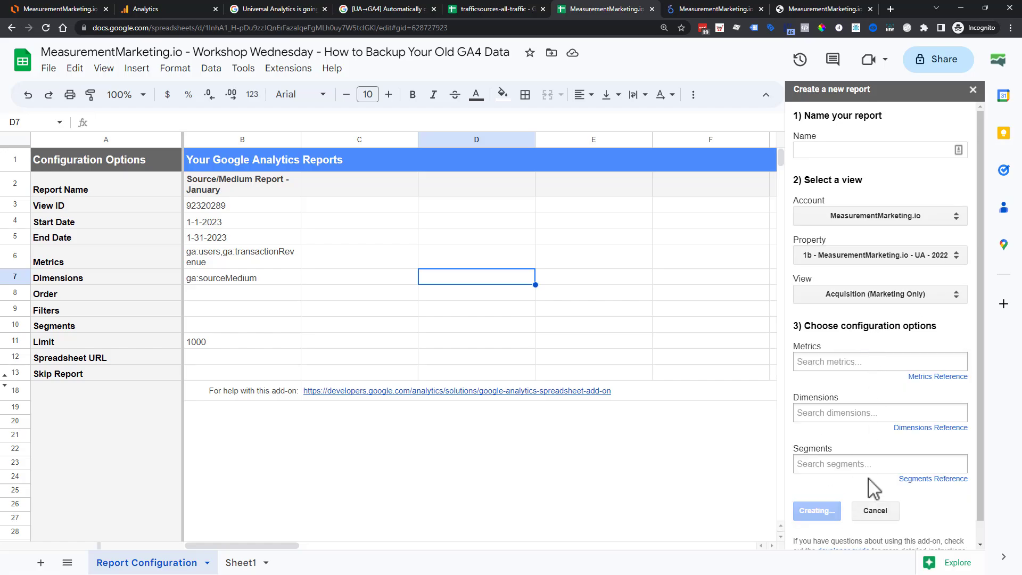
Copy view ID 166870699 from C3 into the January report's B3.
click(351, 205)
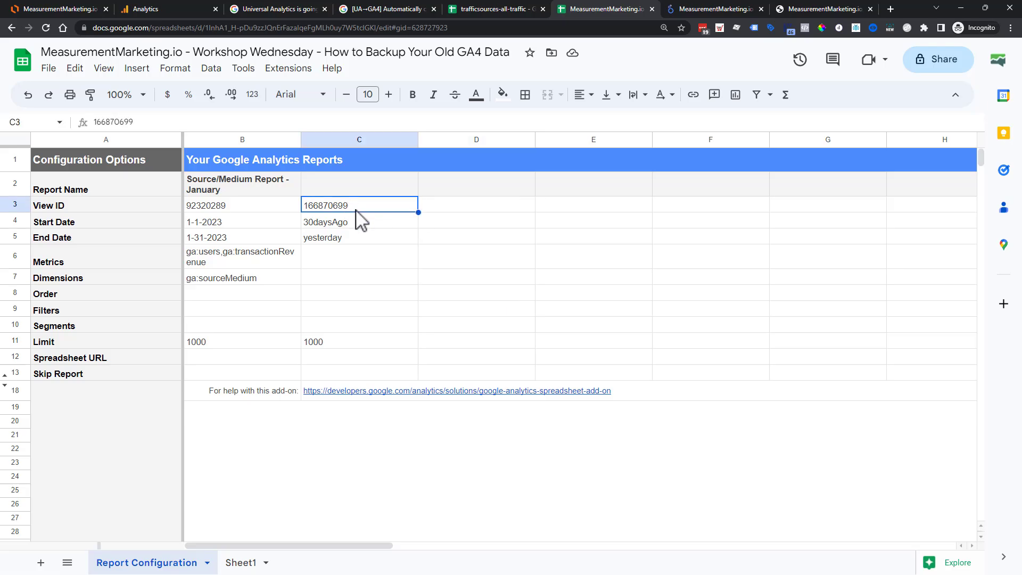
key(ctrl+c)
click(93, 207)
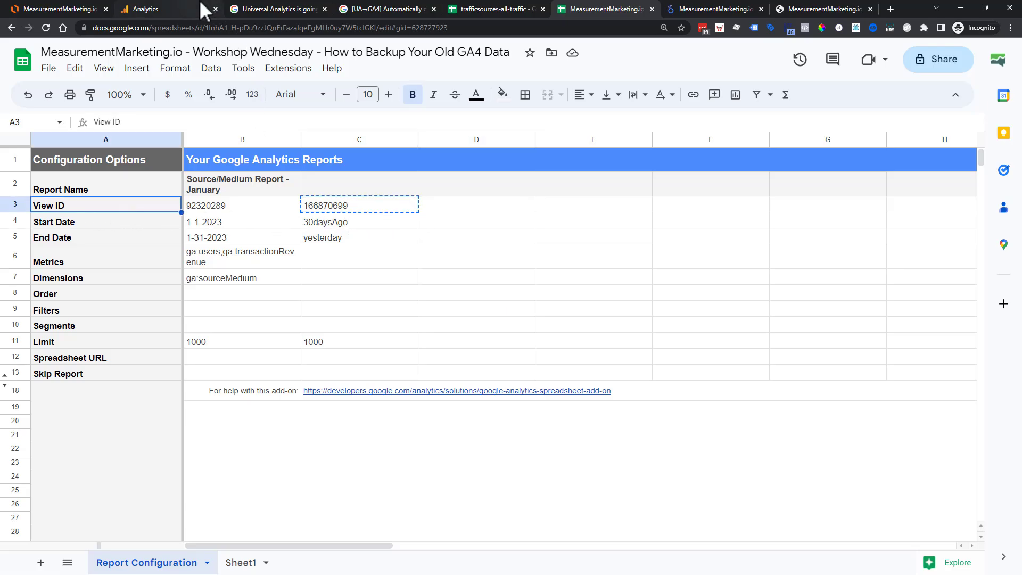
click(272, 209)
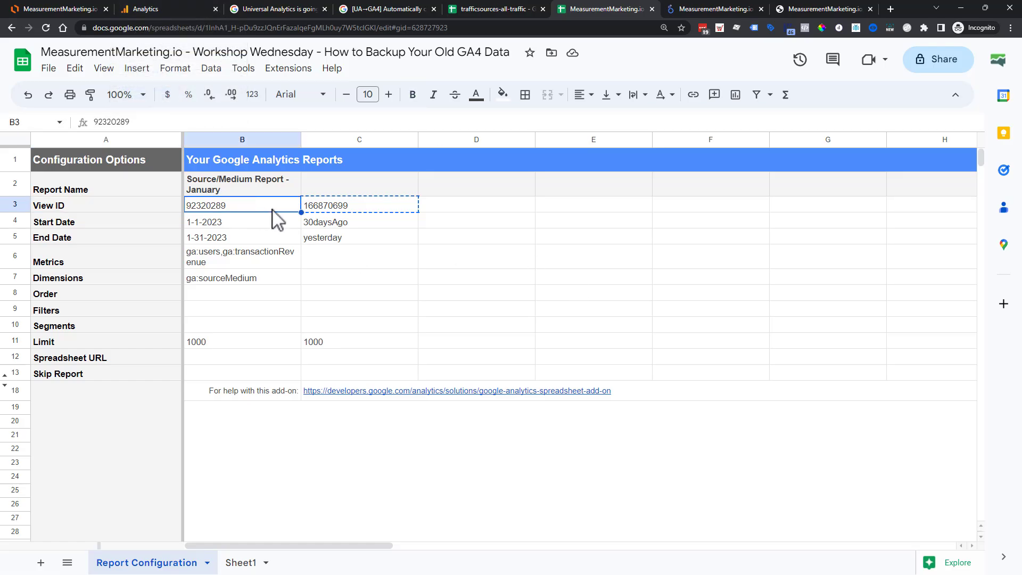
key(ctrl+v)
Clear the temporary second configuration in C3:C11 and recheck the view ID in B3.
click(373, 205)
shift+click(399, 343)
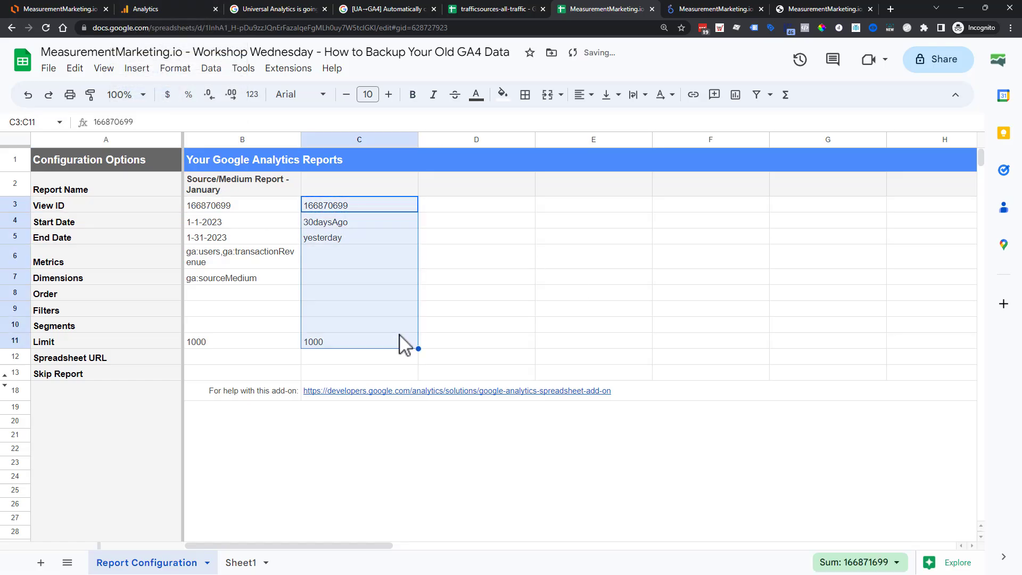
key(Delete)
click(495, 325)
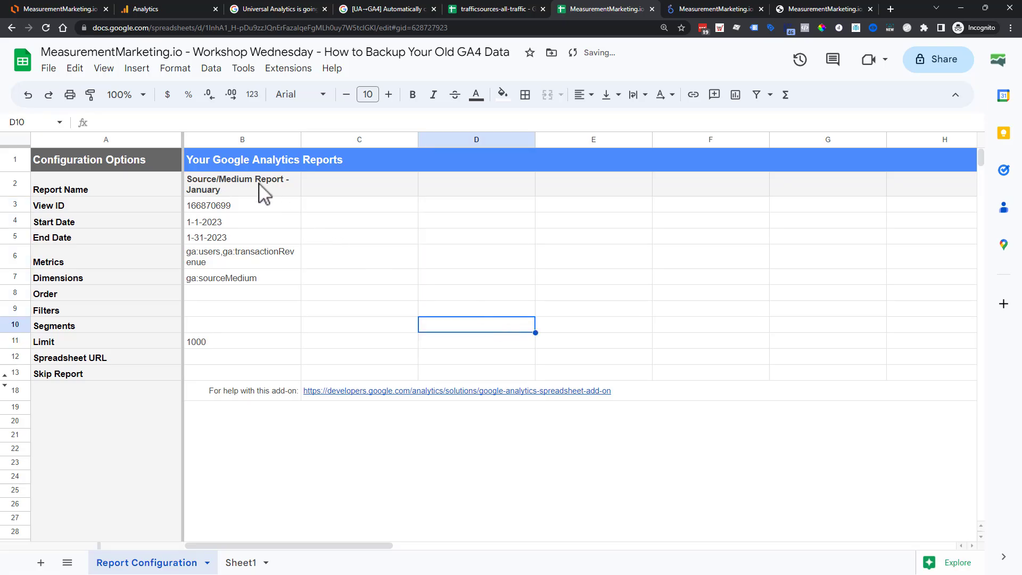
click(263, 208)
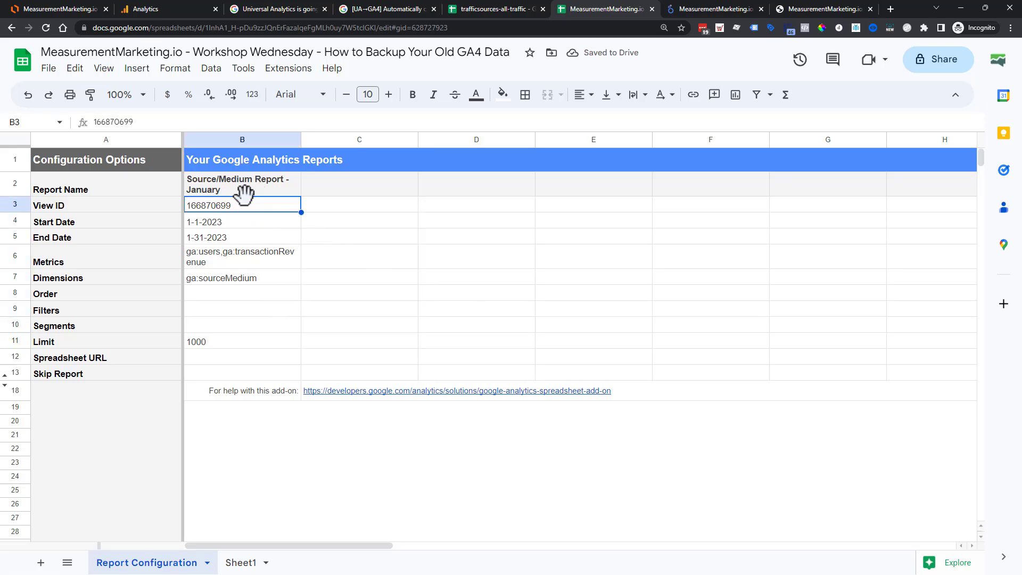
Run the January Source/Medium report again from the Google Analytics add-on menu.
click(313, 72)
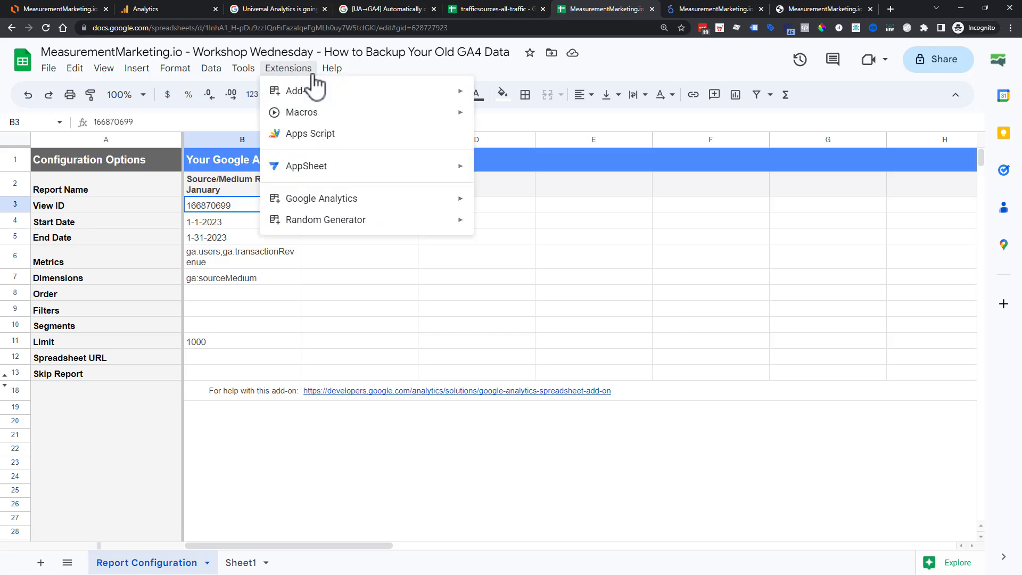
mouse_move(365, 200)
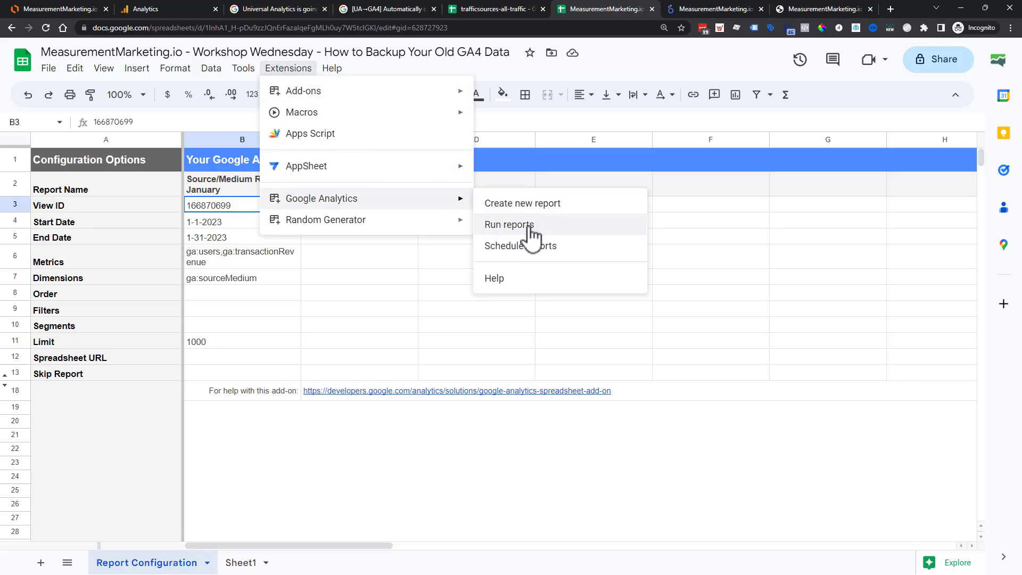
click(508, 225)
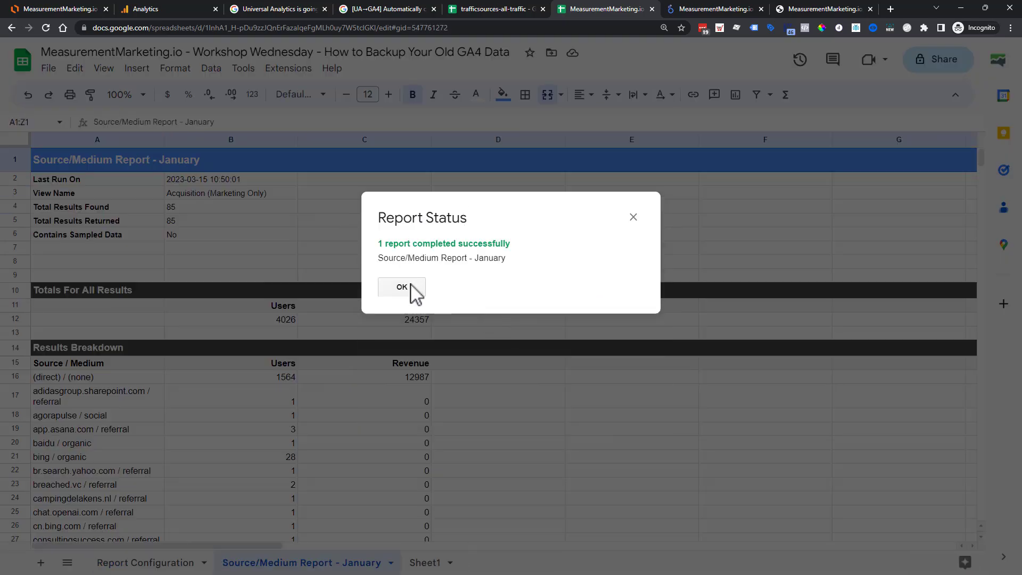
Close the report-completed notice and review the 85 rows of January users and revenue.
click(411, 290)
scroll(563, 442, down, 1)
scroll(563, 440, down, 3)
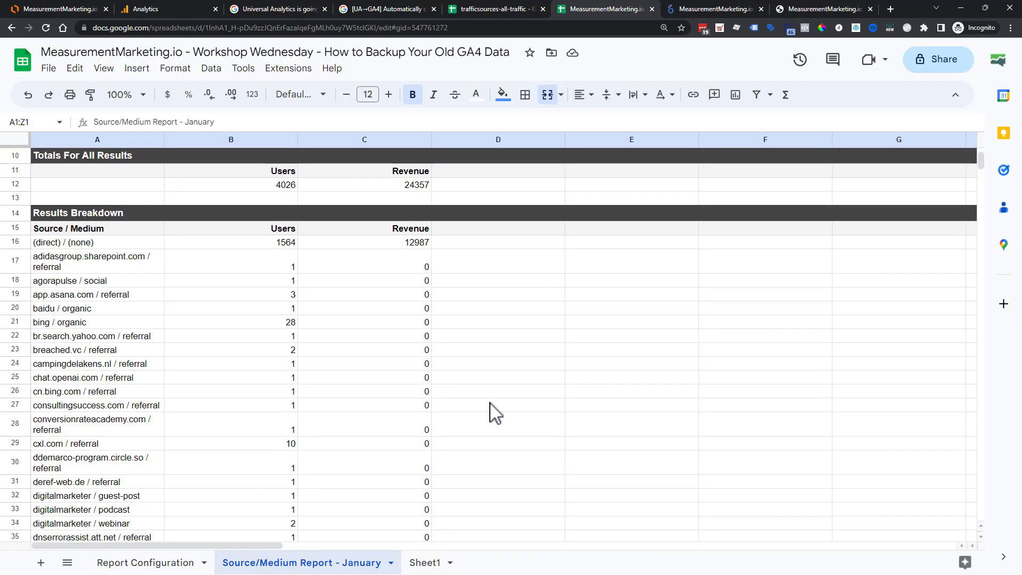
drag(235, 243, 410, 337)
scroll(250, 314, down, 13)
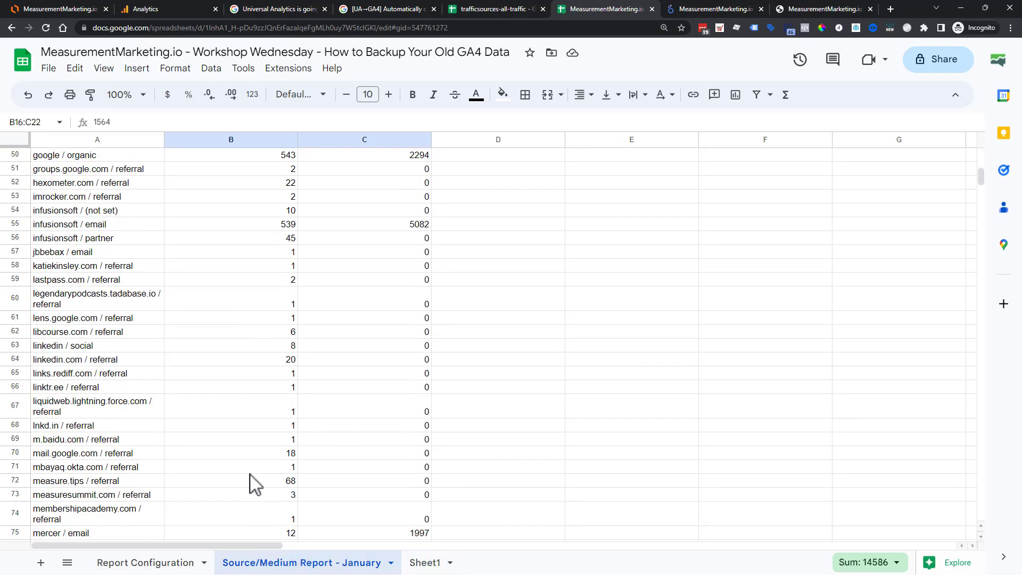
scroll(255, 476, up, 10)
scroll(261, 476, up, 6)
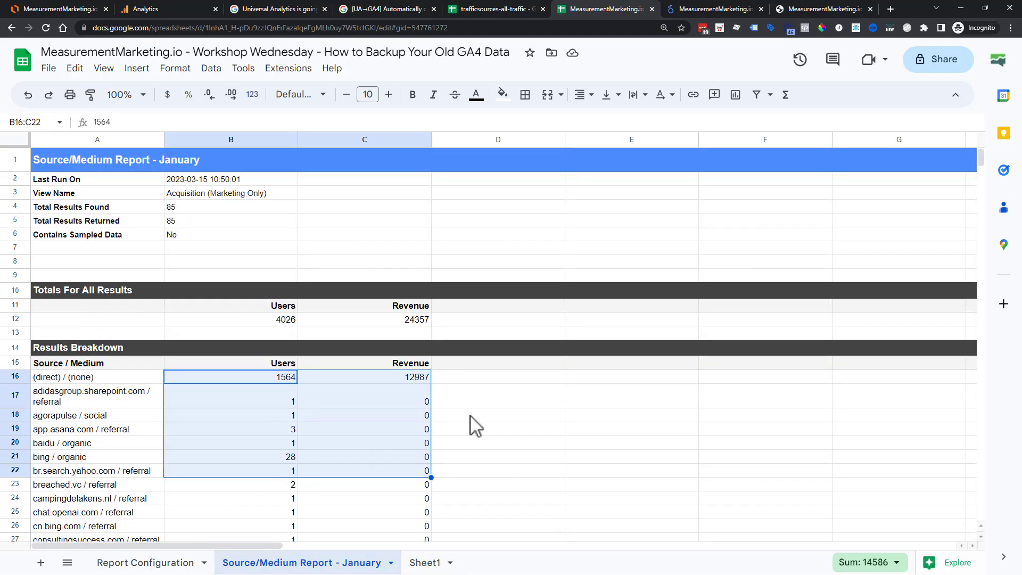
click(594, 416)
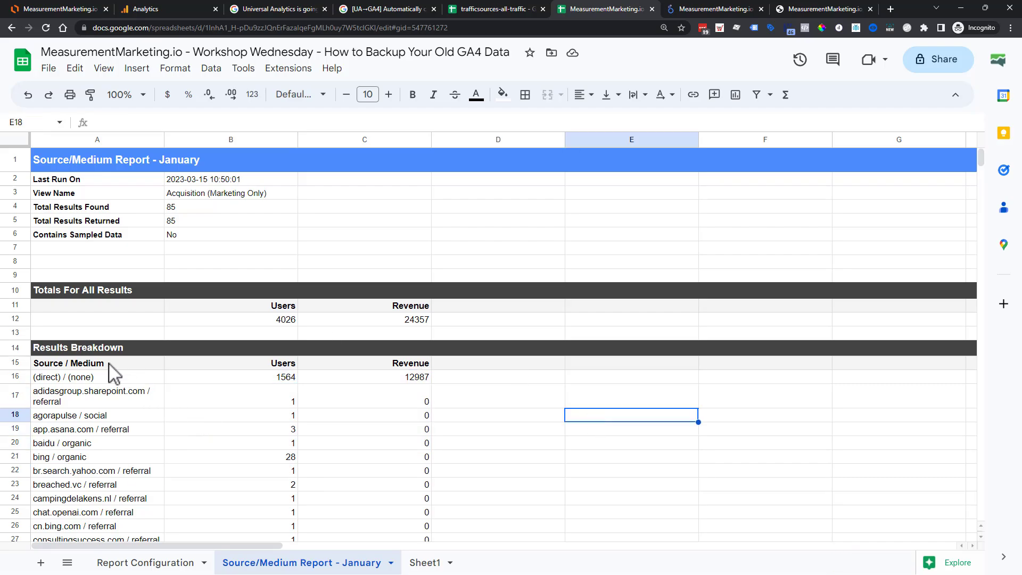
On Report Configuration, copy the January settings in B2:B7 into column C.
click(176, 562)
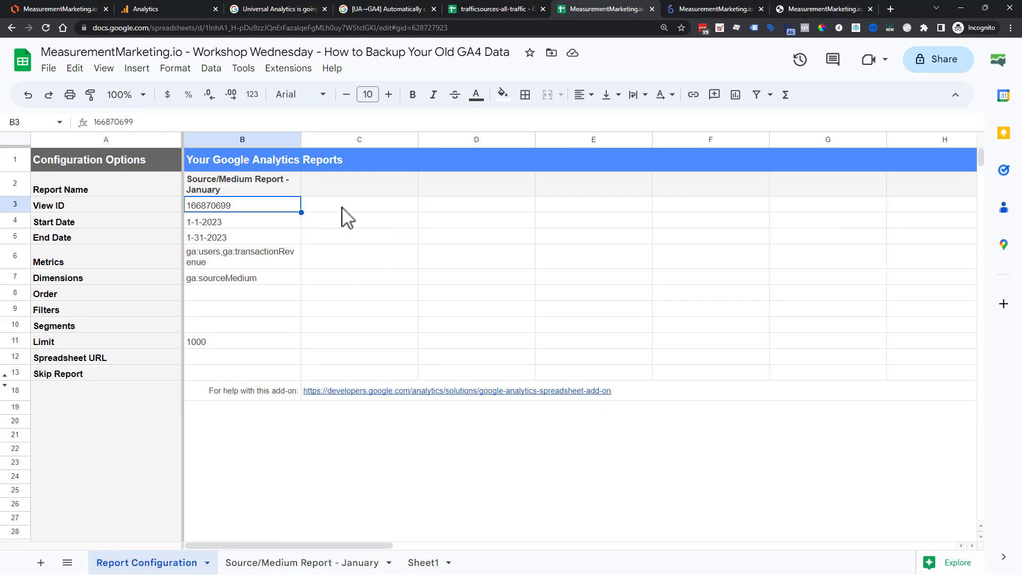
drag(277, 183, 291, 276)
key(ctrl+c)
click(373, 184)
key(ctrl+v)
Rename the copied report to 'Source/Medium Report - February'.
click(324, 222)
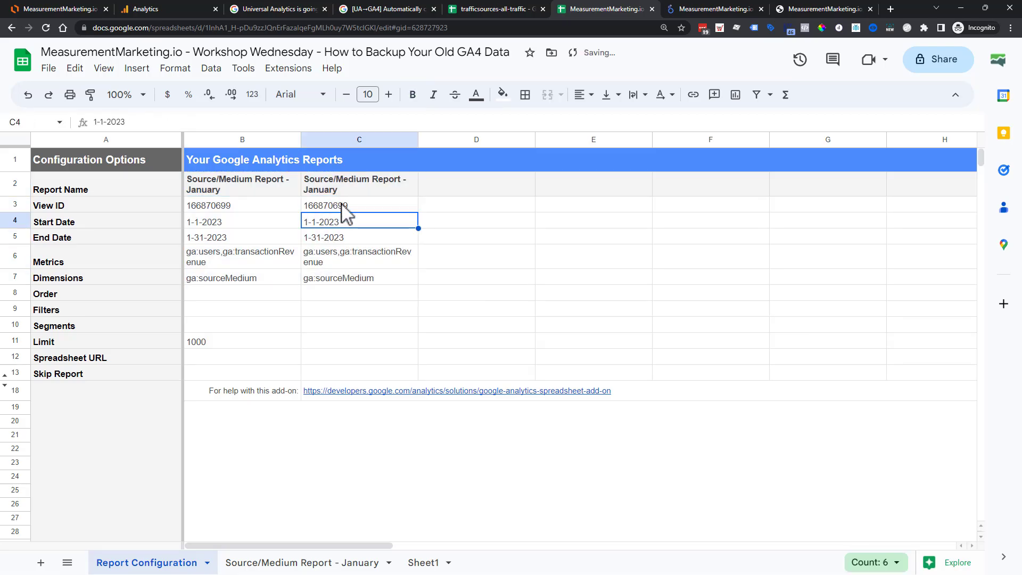
click(300, 193)
click(321, 189)
double_click(199, 122)
text(February)
click(467, 261)
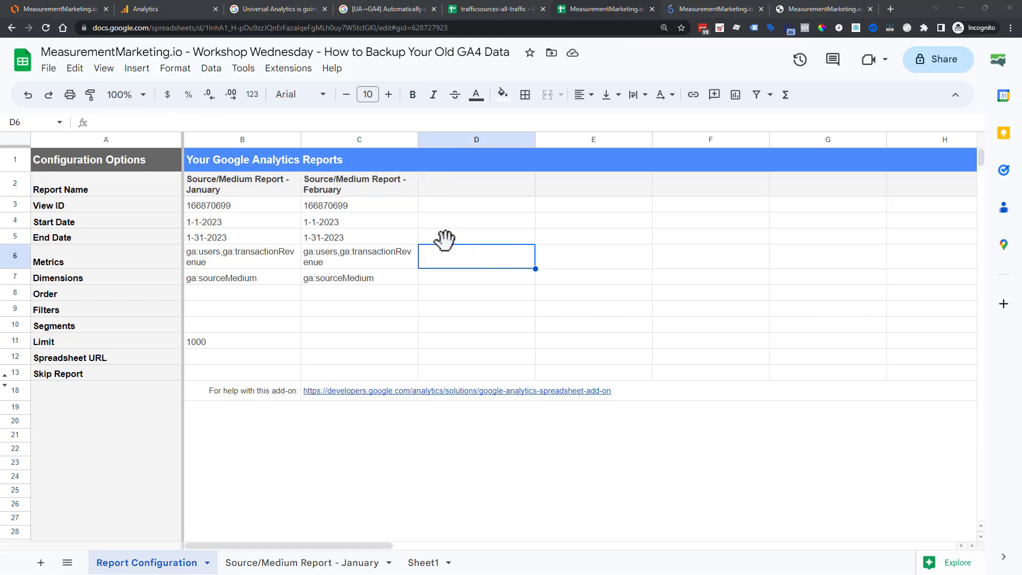
Select the February report's start and end dates, then compare against the January report sheet.
click(382, 223)
key(shift+Down)
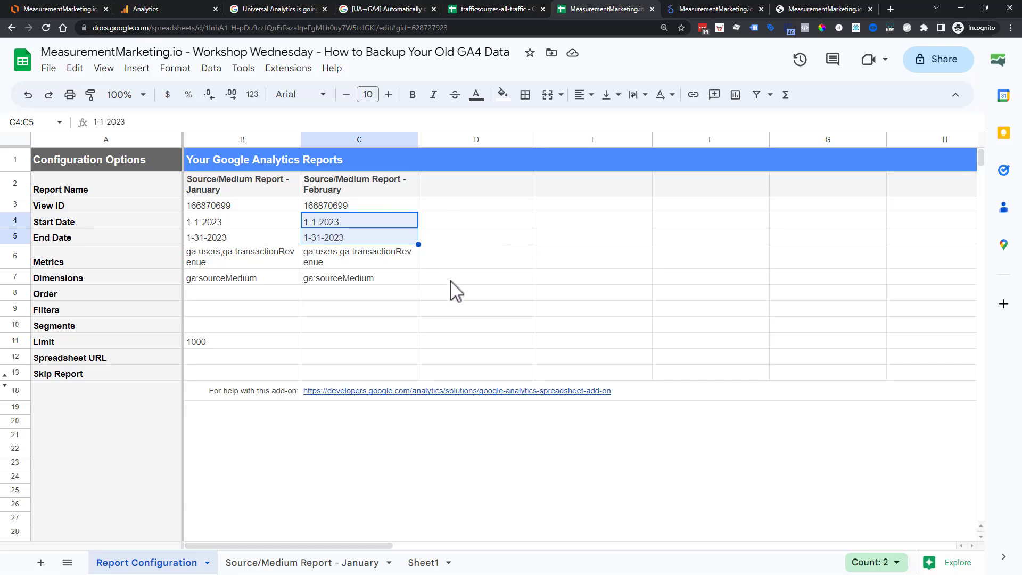
click(314, 562)
scroll(276, 431, down, 1)
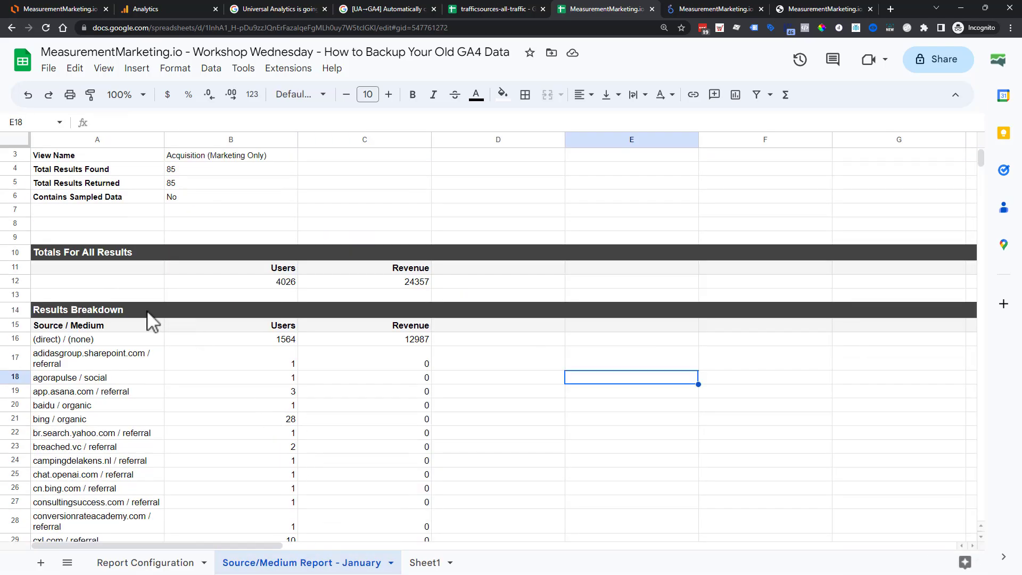
scroll(443, 450, down, 1)
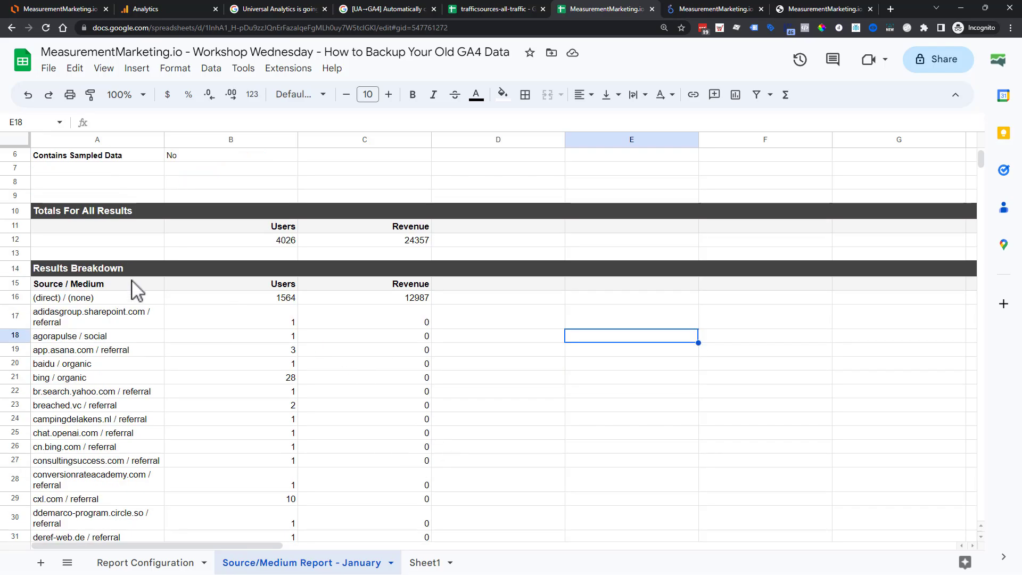
drag(133, 285, 408, 482)
scroll(429, 453, down, 1)
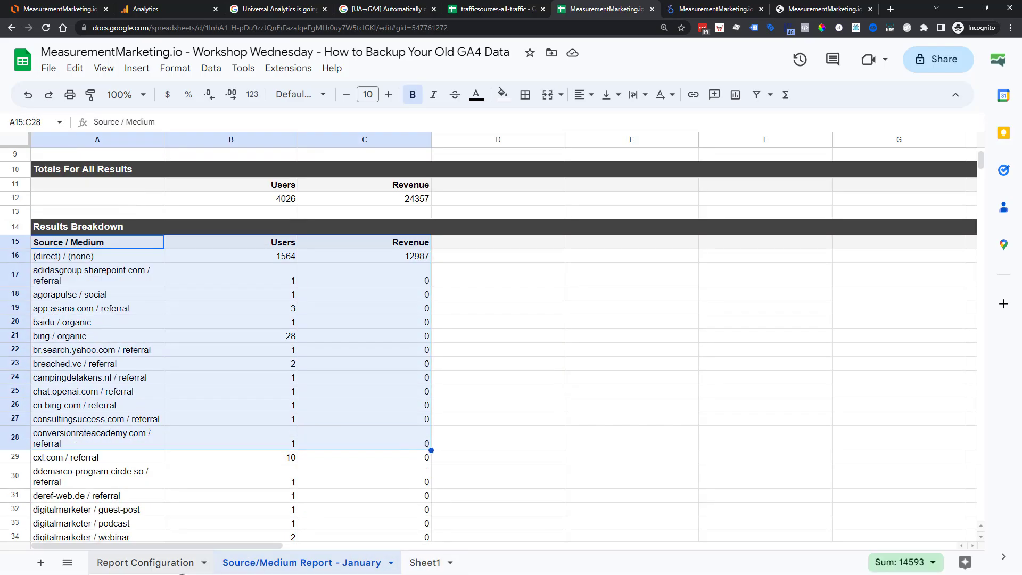
click(181, 568)
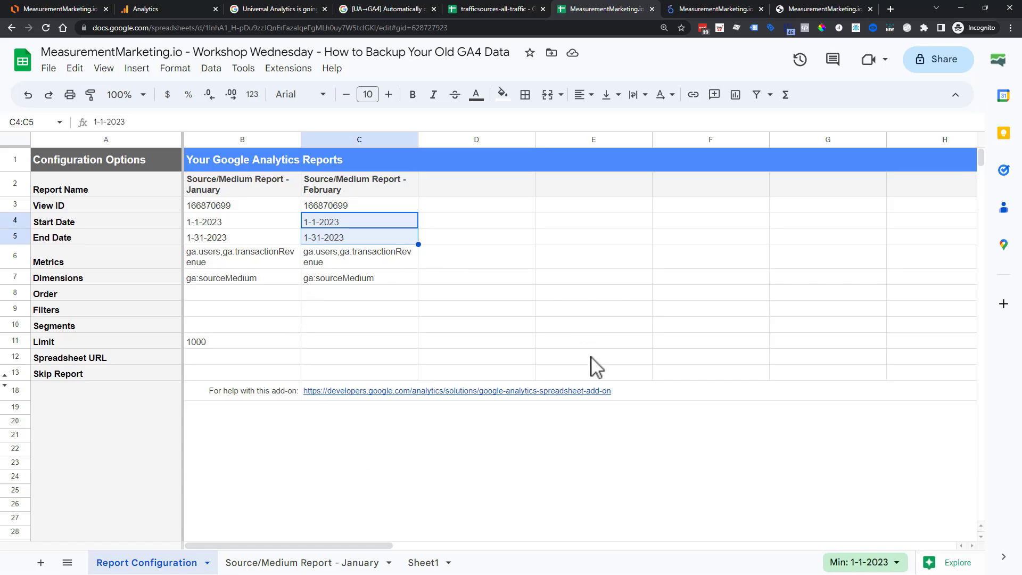
click(573, 332)
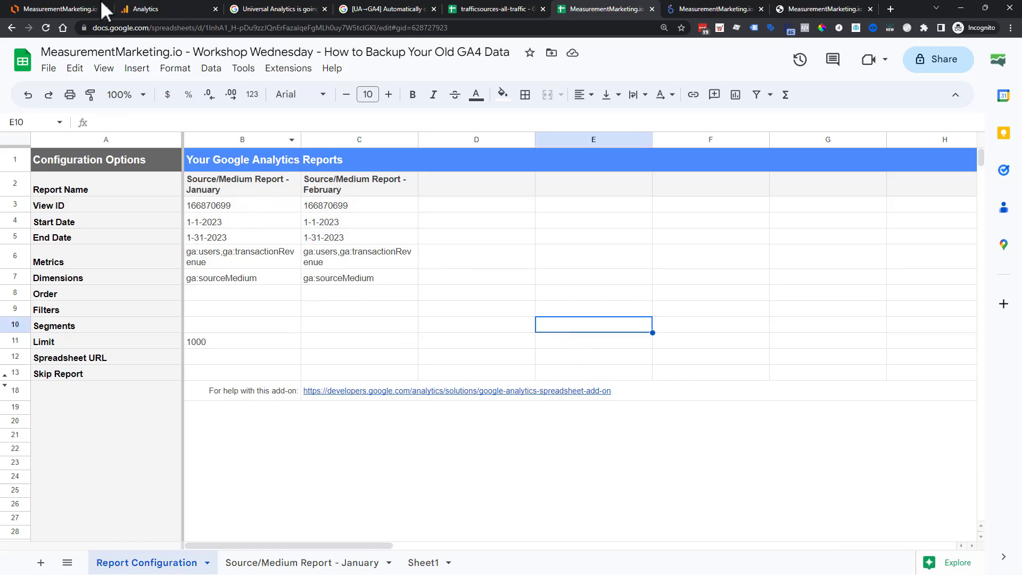
Reveal the Other Paid Options box in Lucidchart, then cancel Google Analytics' unsaved segment.
click(80, 9)
drag(803, 374, 941, 385)
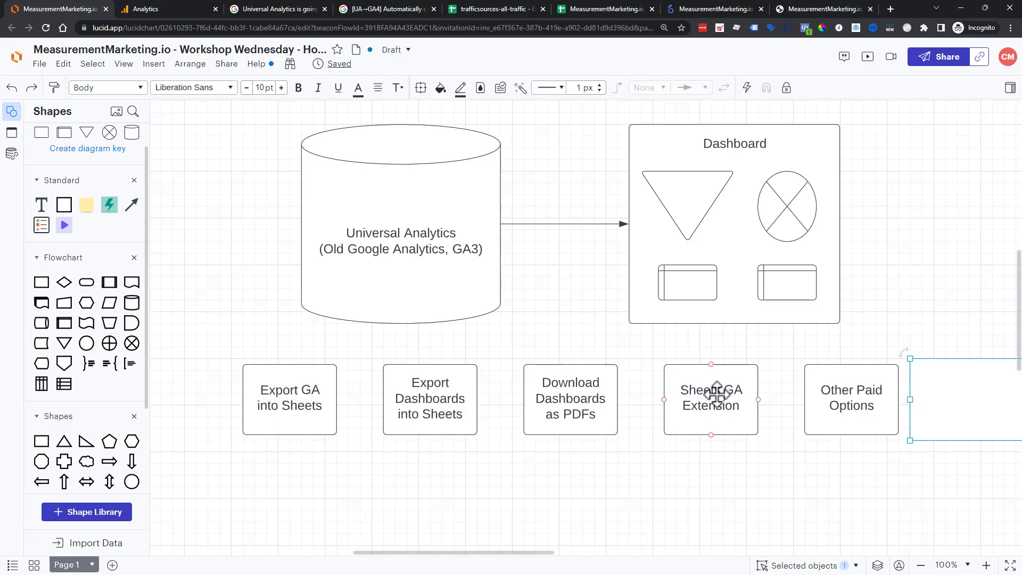
click(846, 392)
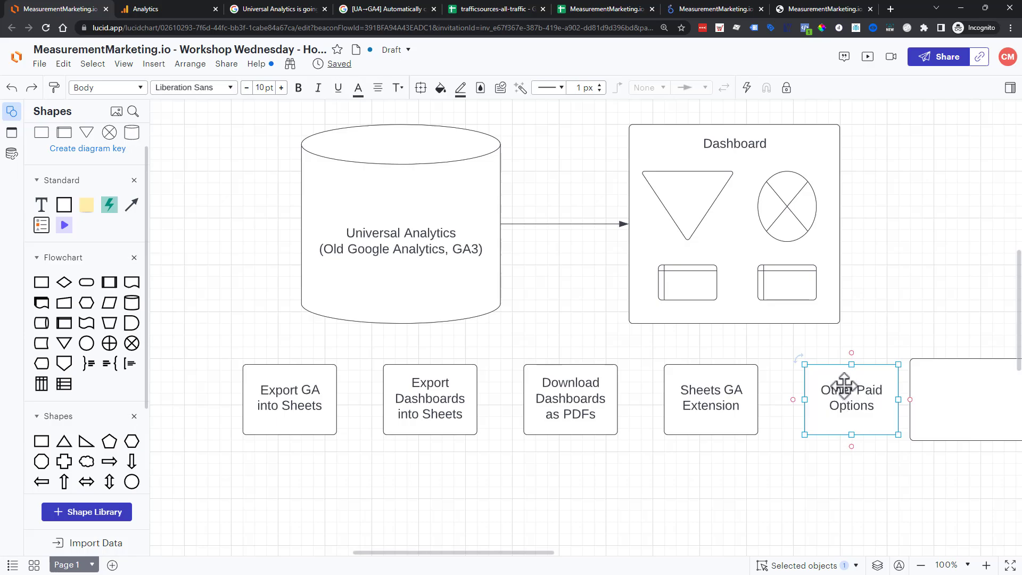
click(141, 9)
click(395, 192)
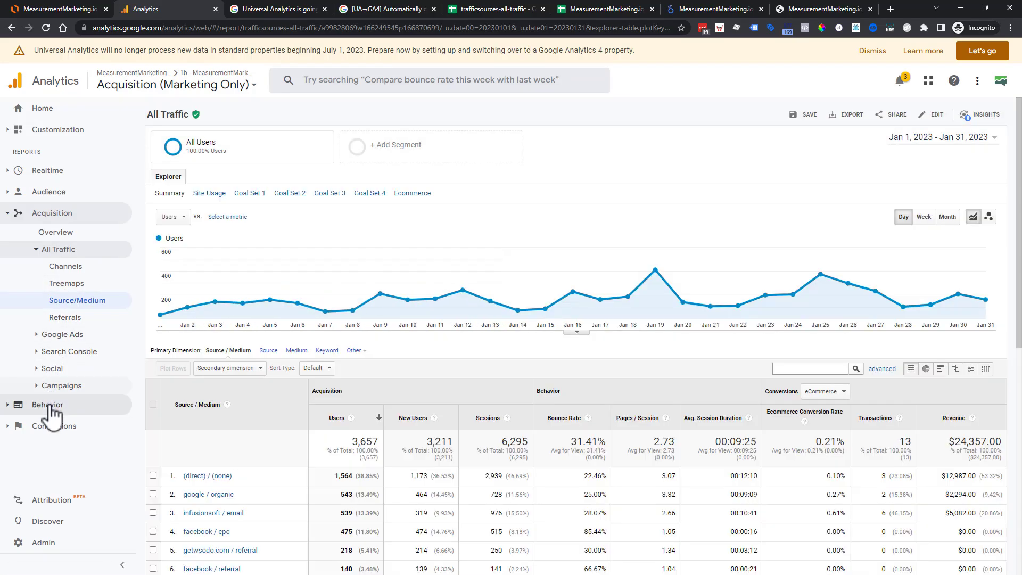
Break down the Click Report category's Top Events by Event Action, then return to Sheets.
click(46, 406)
click(81, 424)
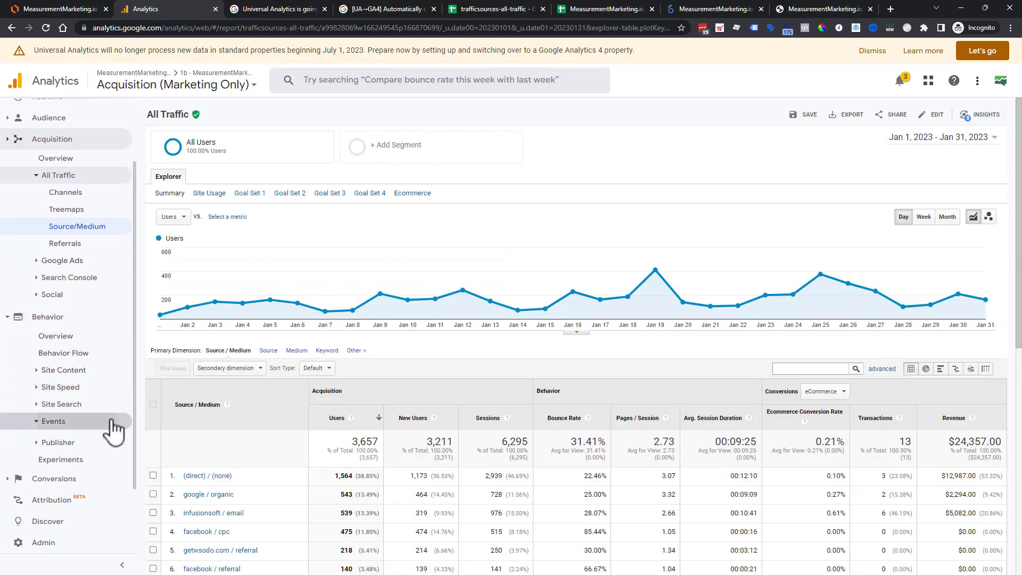
click(84, 354)
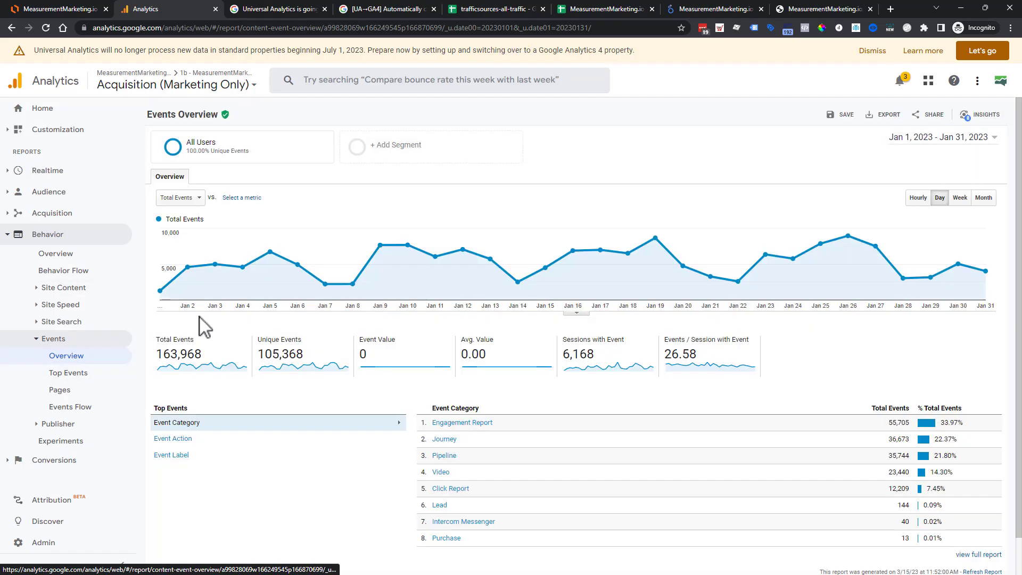
scroll(497, 353, down, 1)
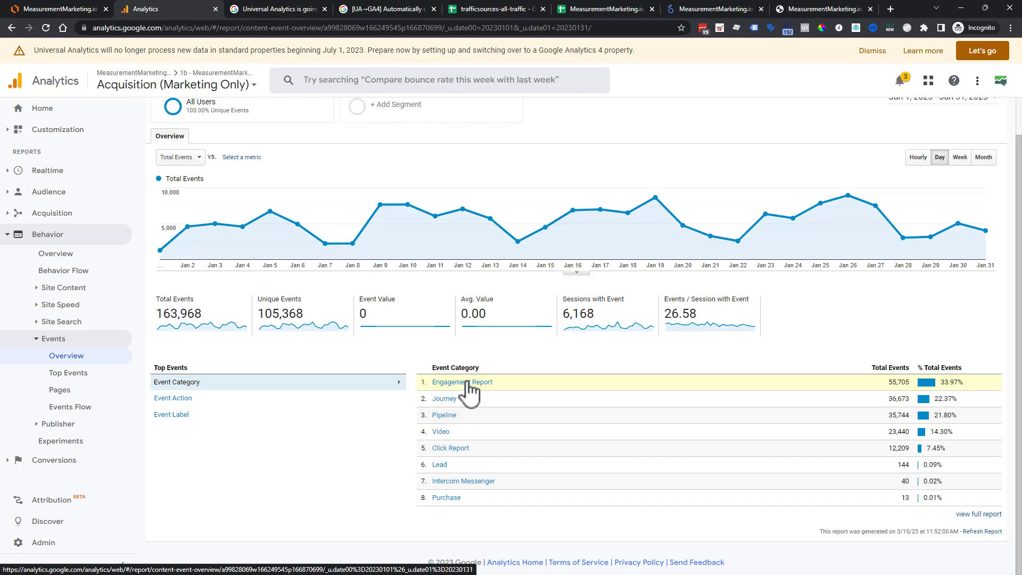
click(453, 448)
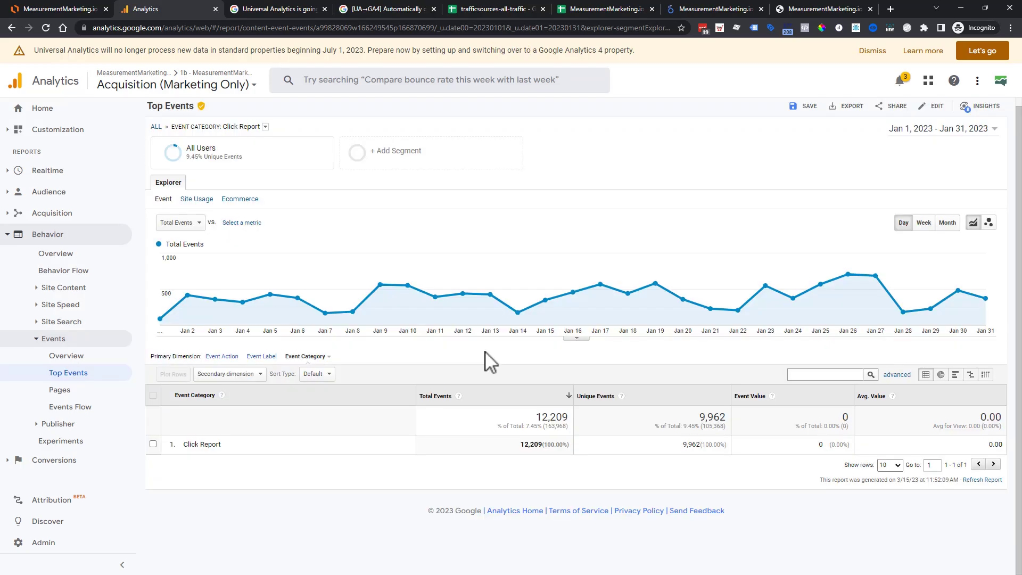
click(216, 357)
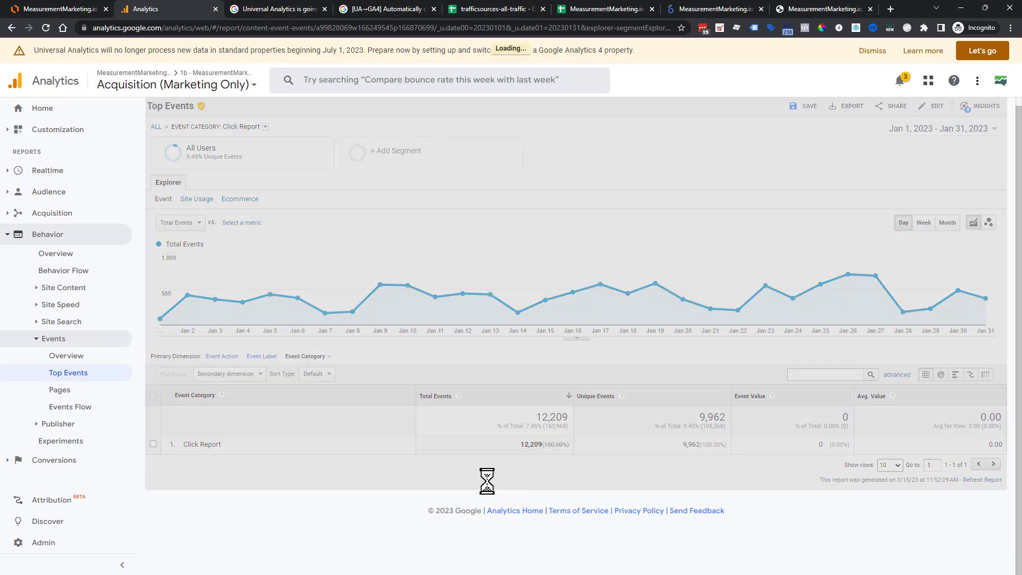
scroll(463, 479, down, 2)
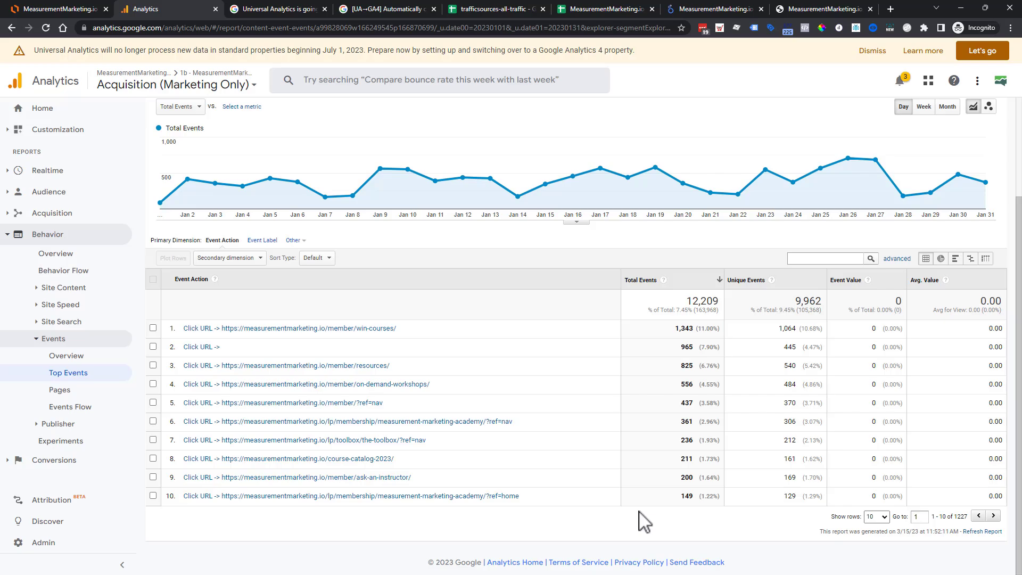
click(596, 10)
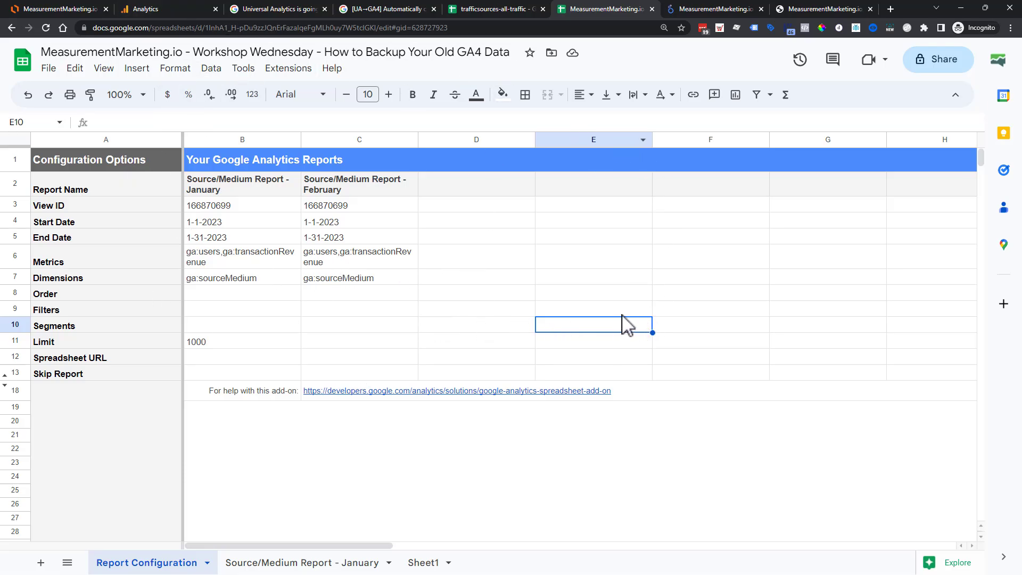
scroll(623, 324, down, 1)
scroll(617, 325, up, 1)
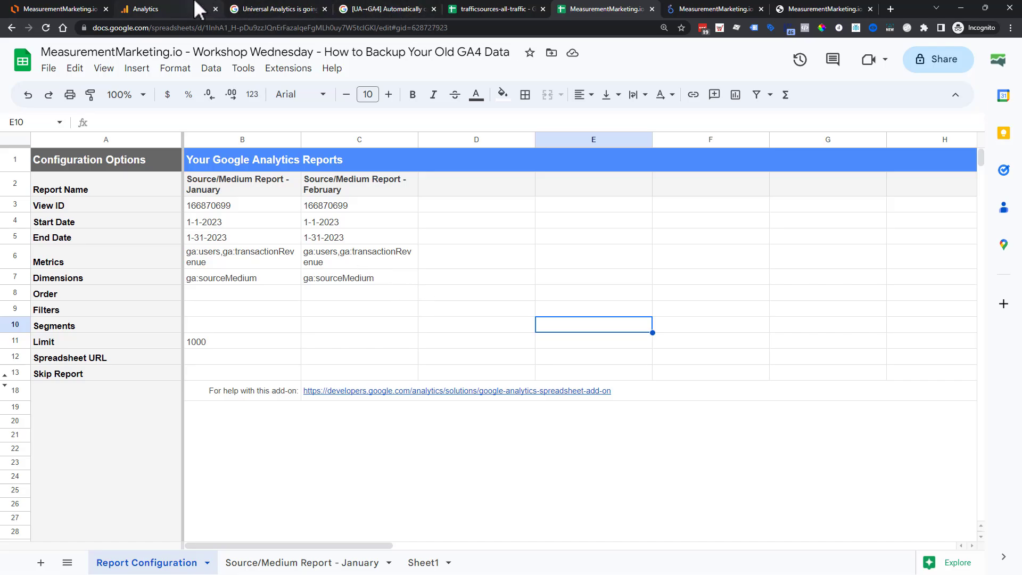
click(52, 8)
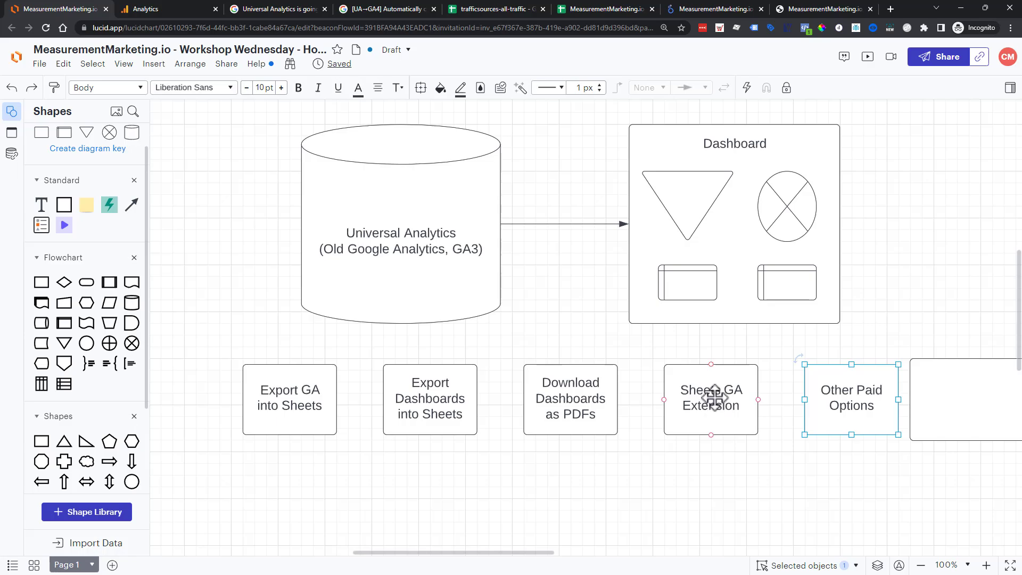
click(573, 2)
click(497, 296)
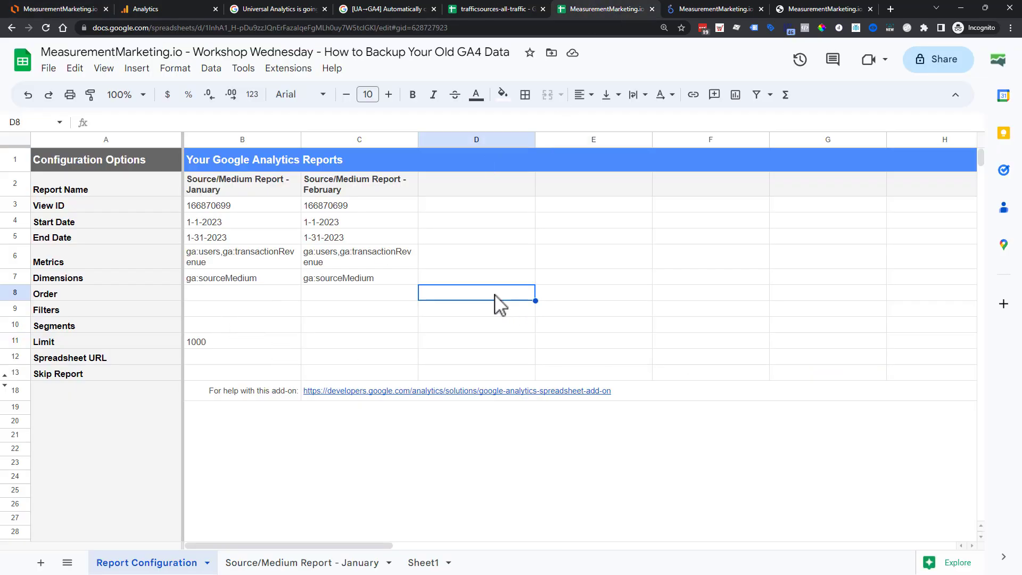
click(590, 296)
click(686, 299)
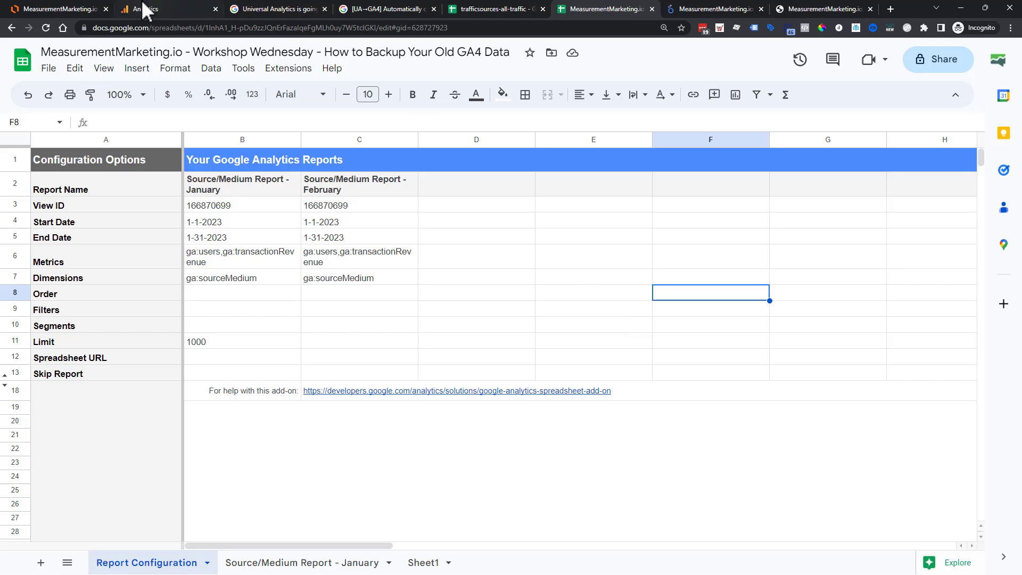
Bring the Lucidchart diagram of the five backup options to the front.
click(33, 9)
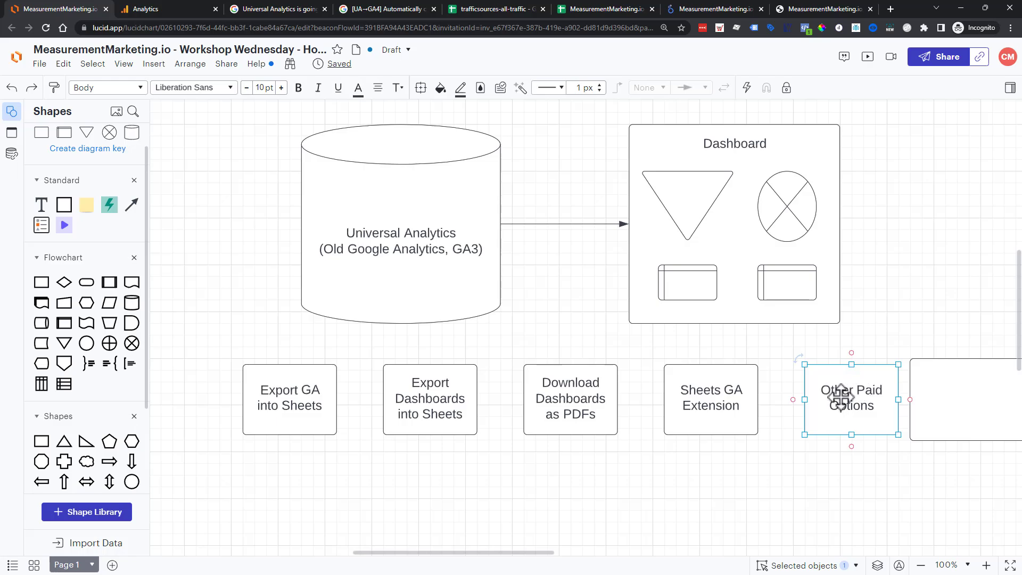